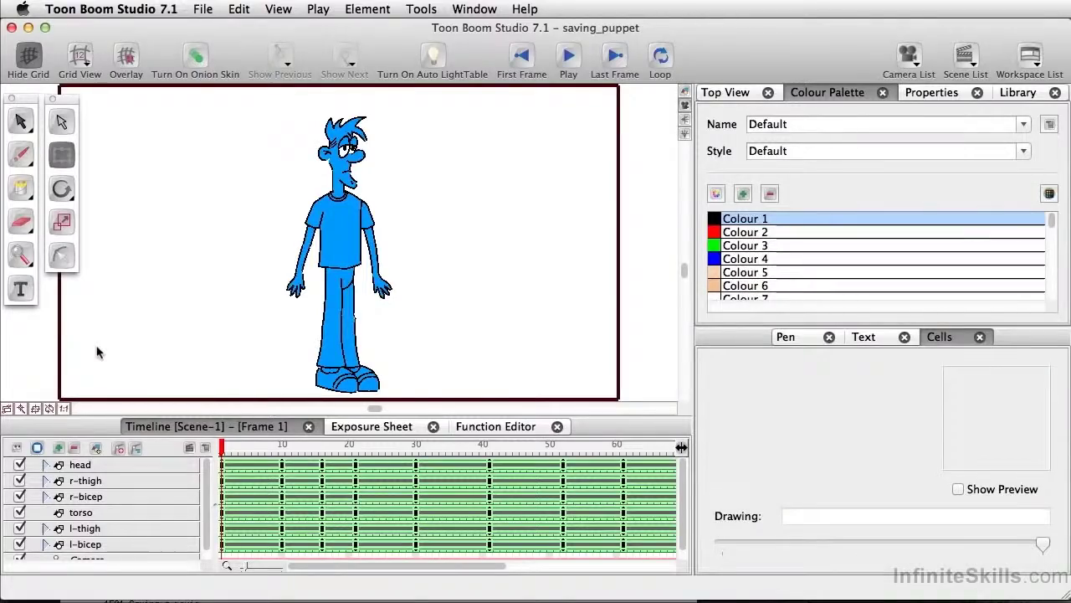
- Scrub through the puppet's first frames to preview its animation
left_click(224, 454)
left_click_drag(224, 455, 127, 471)
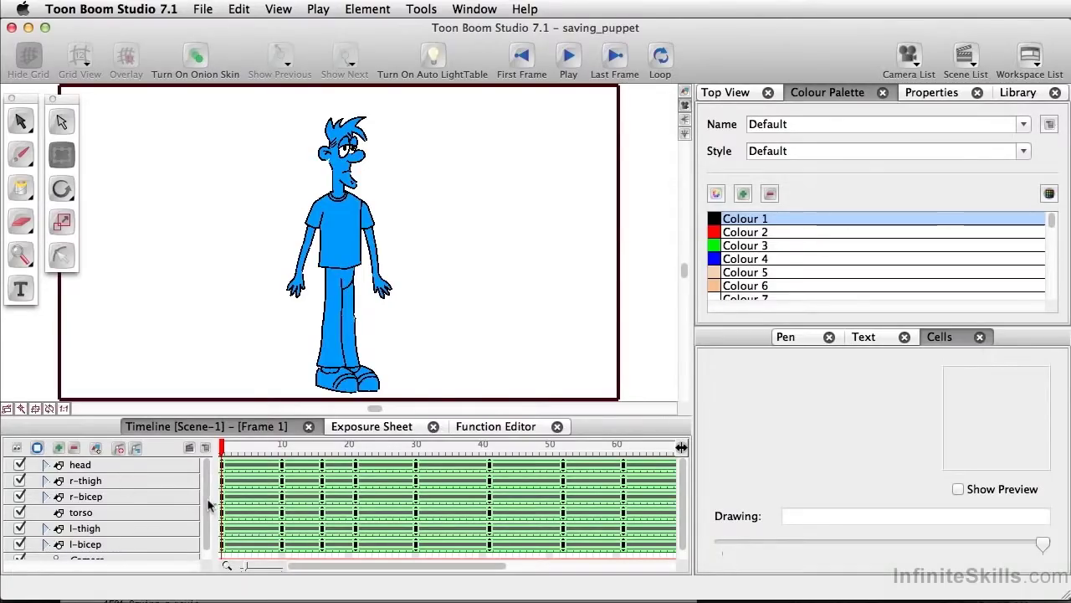
scroll(209, 506, "down", 2)
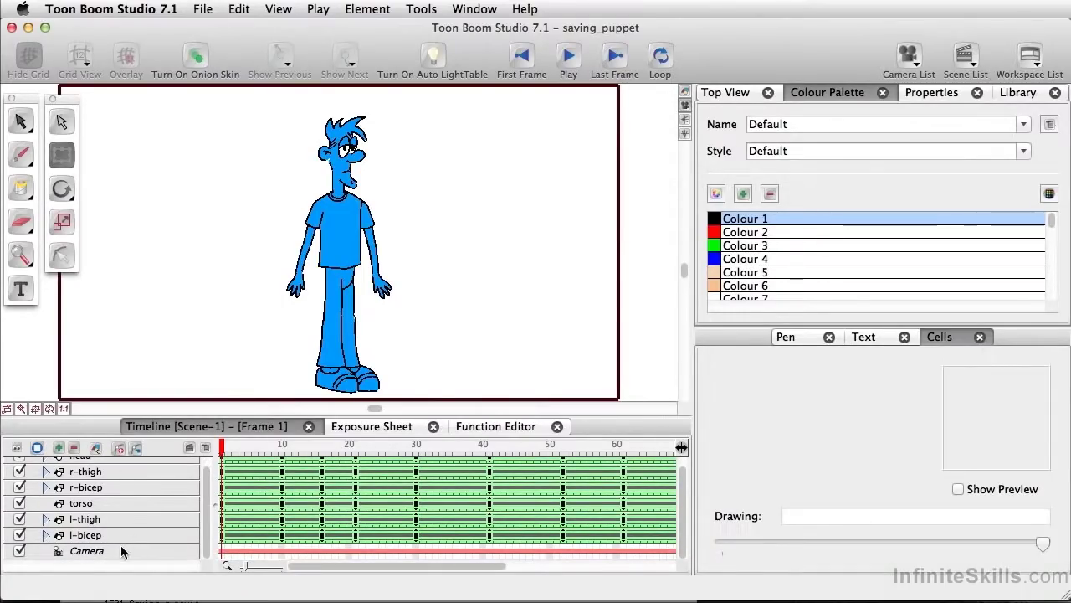
scroll(105, 472, "up", 1)
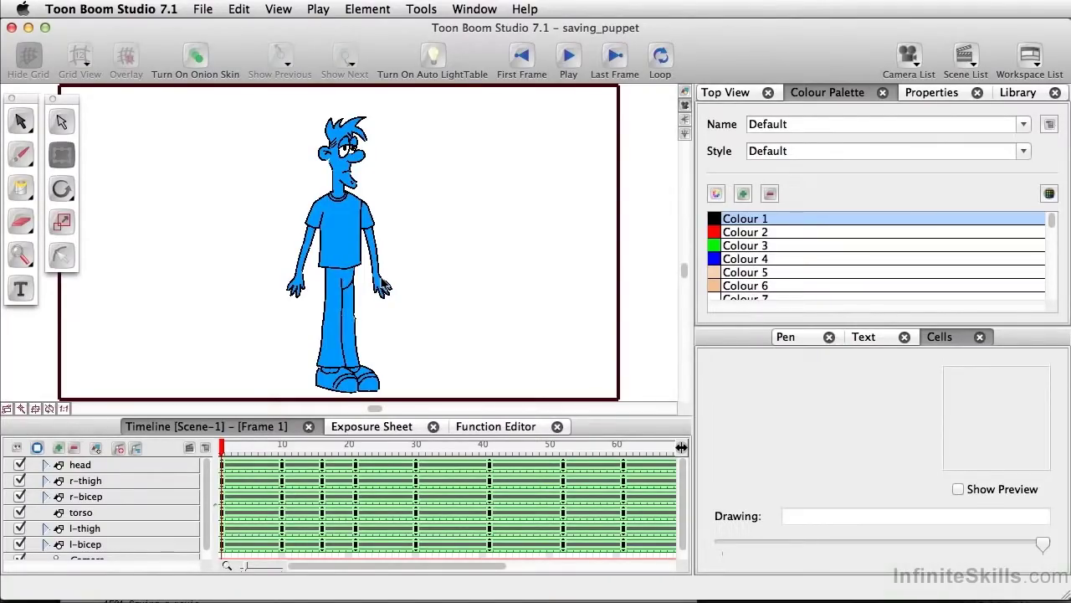
- Add a new peg element and name it Bob_master
left_click(120, 449)
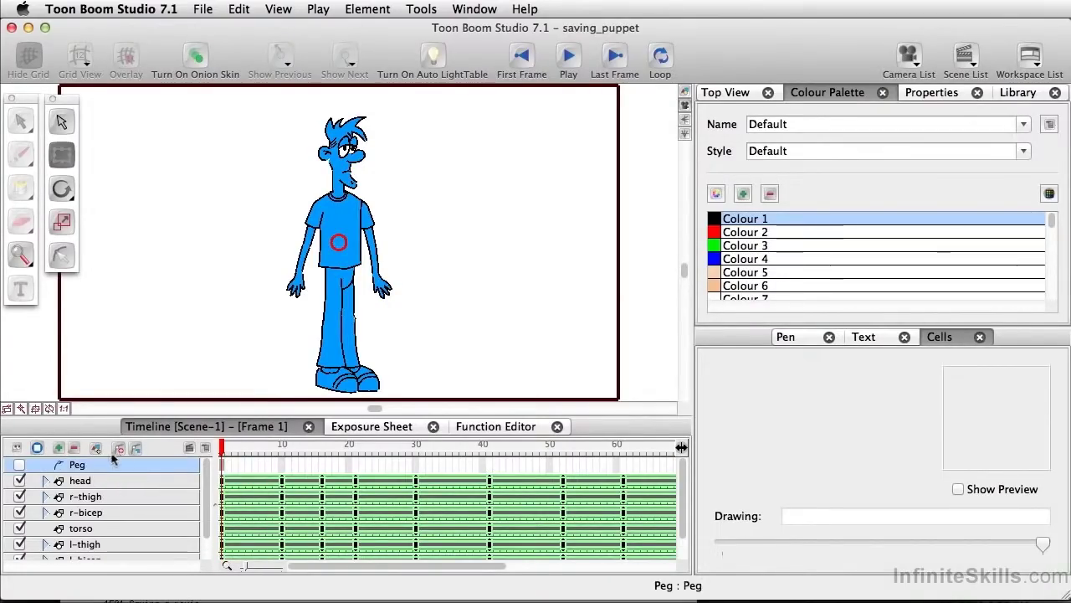
double_click(79, 466)
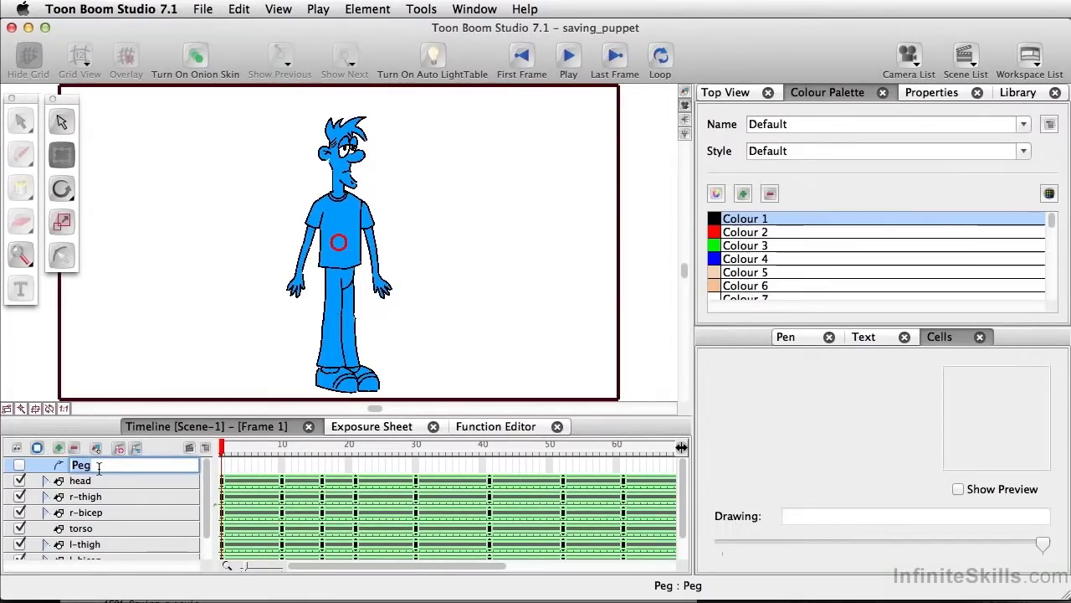
type("Bob_master")
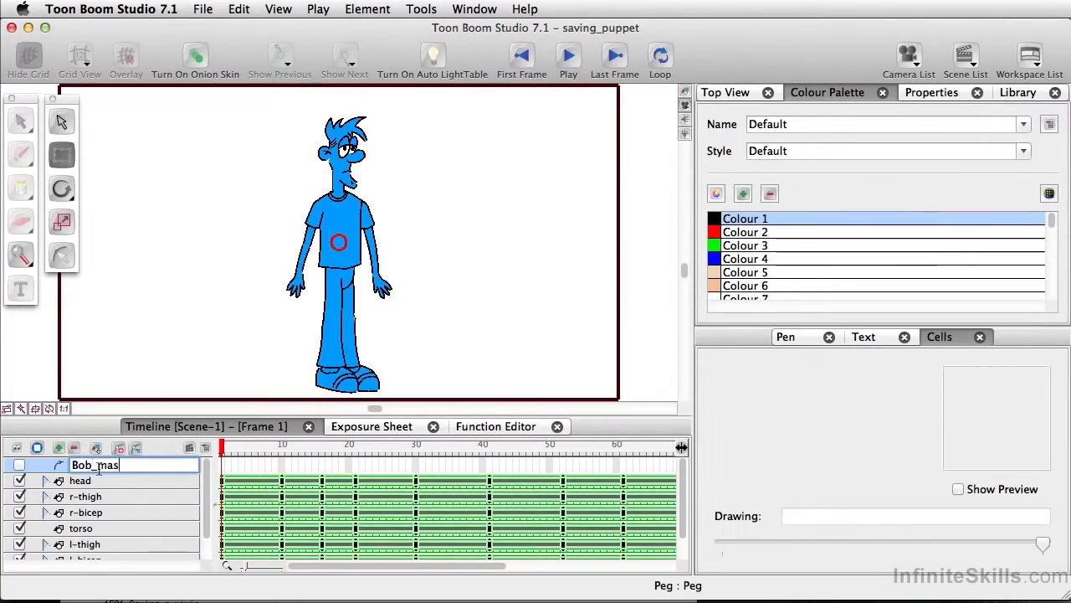
left_click(92, 480)
- Enlarge the Timeline and parent the head, thigh, bicep and torso layers under Bob_master
scroll(117, 490, "down", 1)
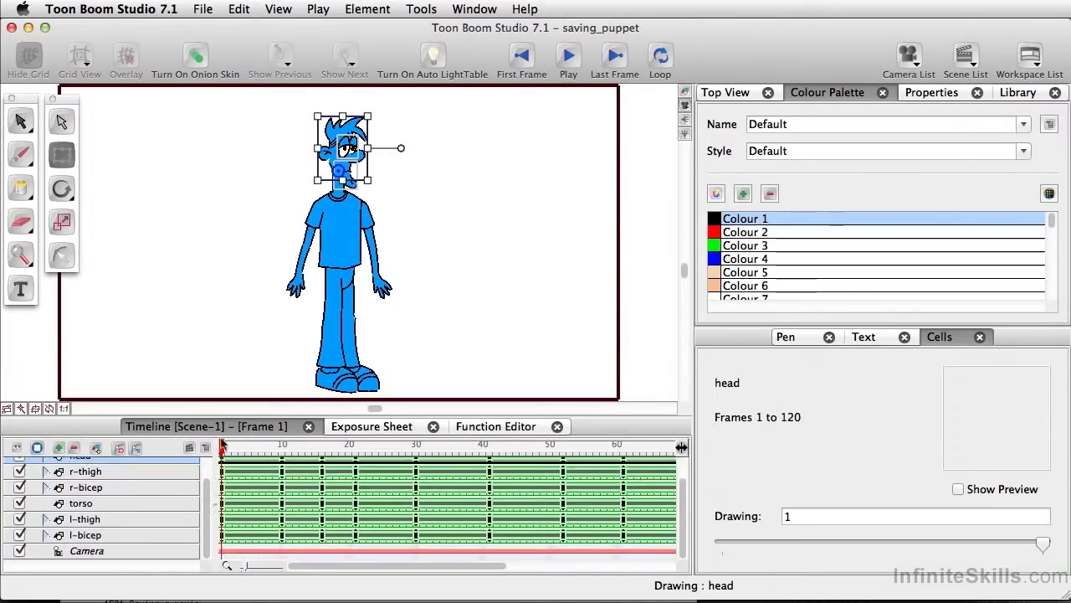
left_click_drag(255, 414, 260, 319)
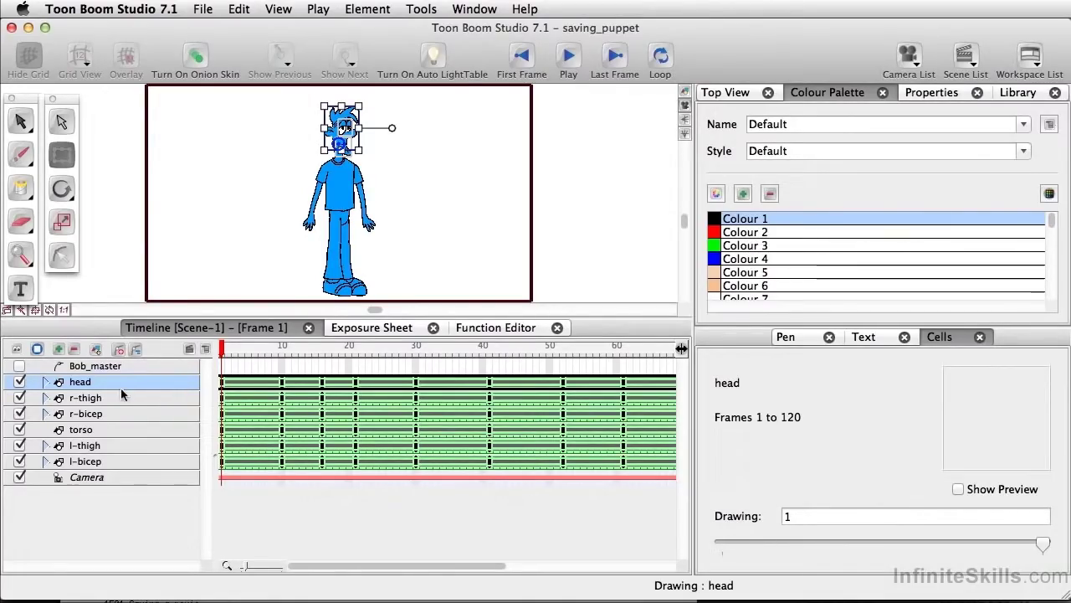
left_click(126, 459, "shift")
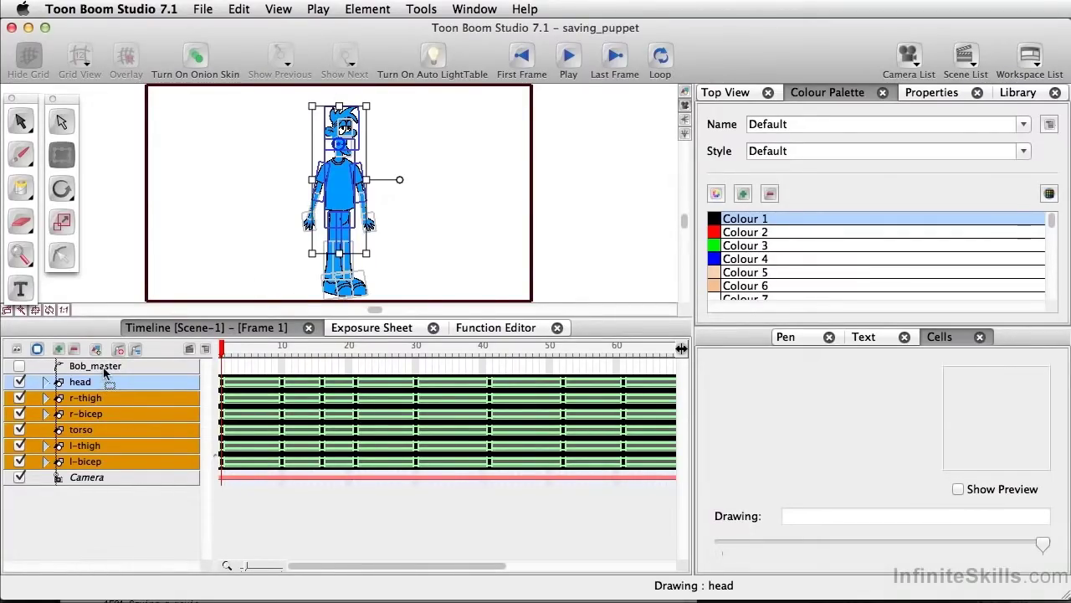
left_click_drag(105, 374, 105, 371)
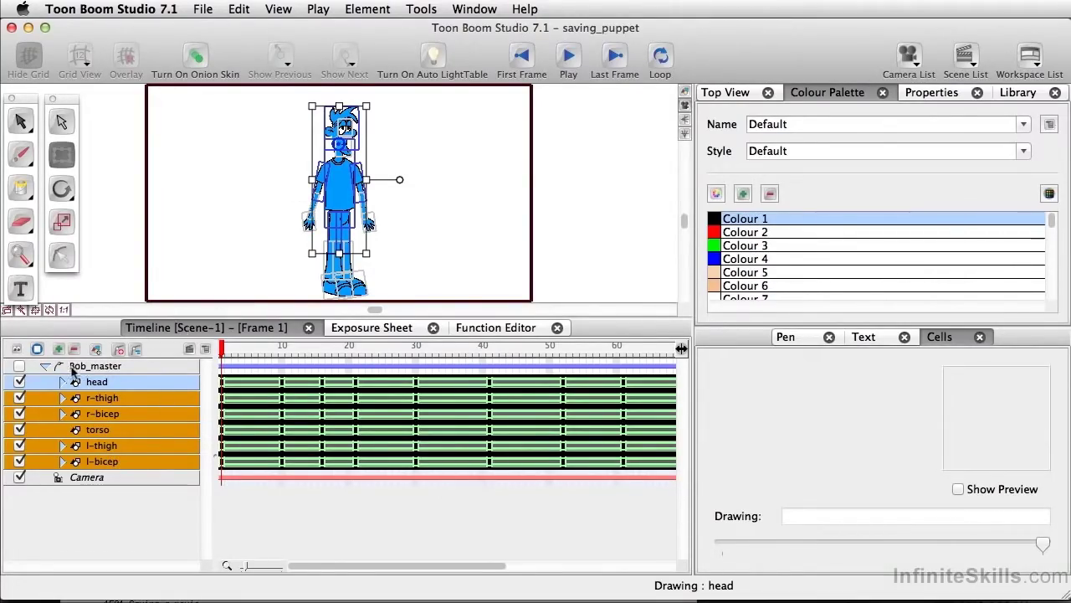
- Collapse the Bob_master peg so its child layers are hidden
left_click(73, 370)
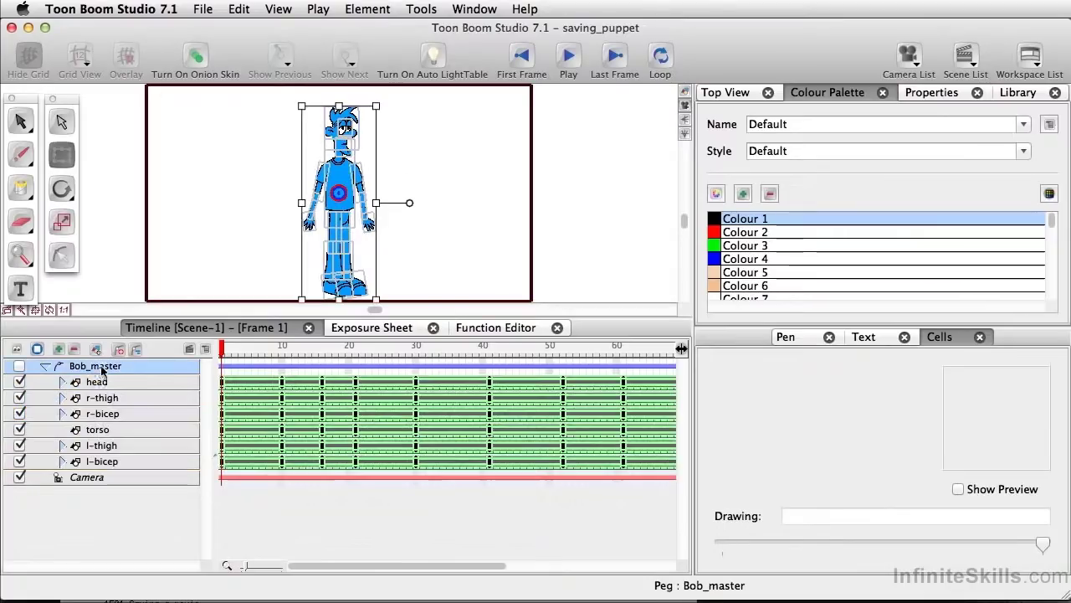
left_click(46, 368)
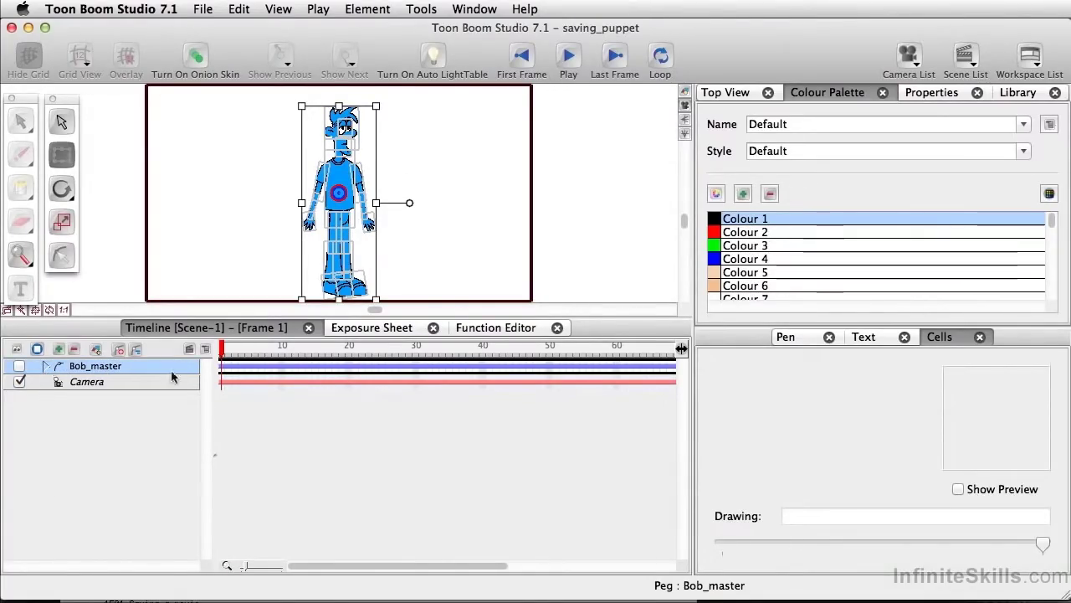
left_click(160, 439)
- Move the puppet's left upper arm (l-bicep) lower at frame 35
left_click_drag(223, 350, 449, 355)
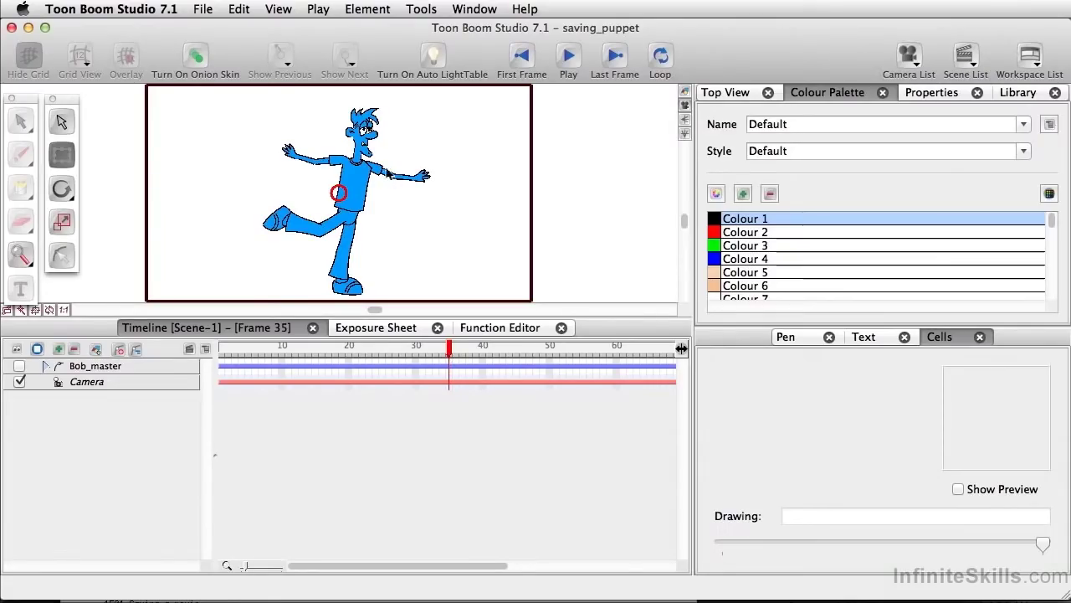
left_click(388, 174)
left_click_drag(419, 174, 429, 187)
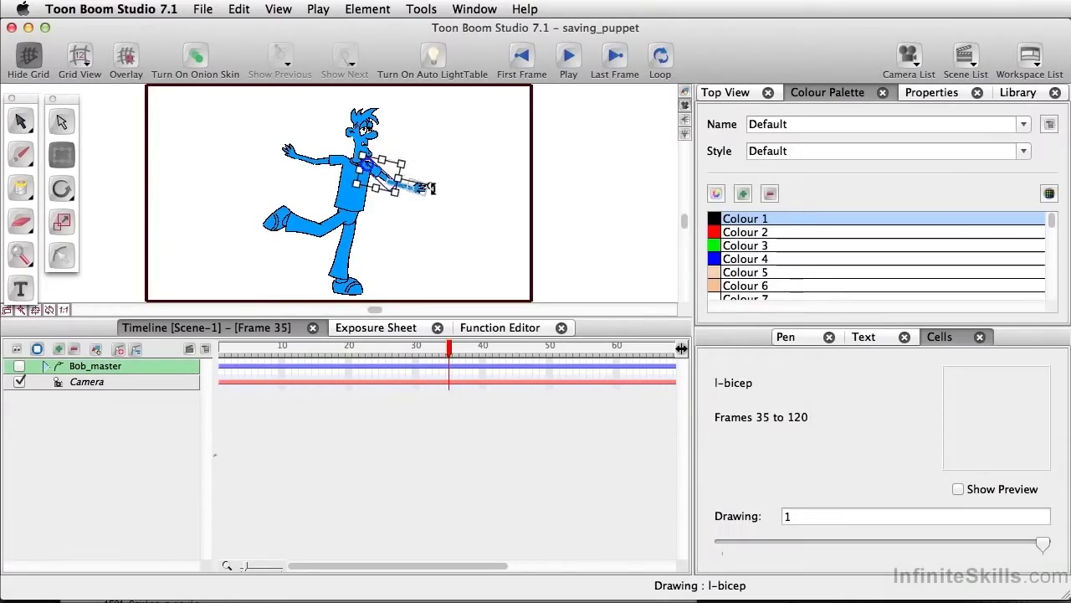
mouse_move(448, 354)
left_mouse_down()
mouse_move(389, 355)
mouse_move(494, 359)
mouse_move(415, 355)
mouse_move(469, 355)
left_mouse_up()
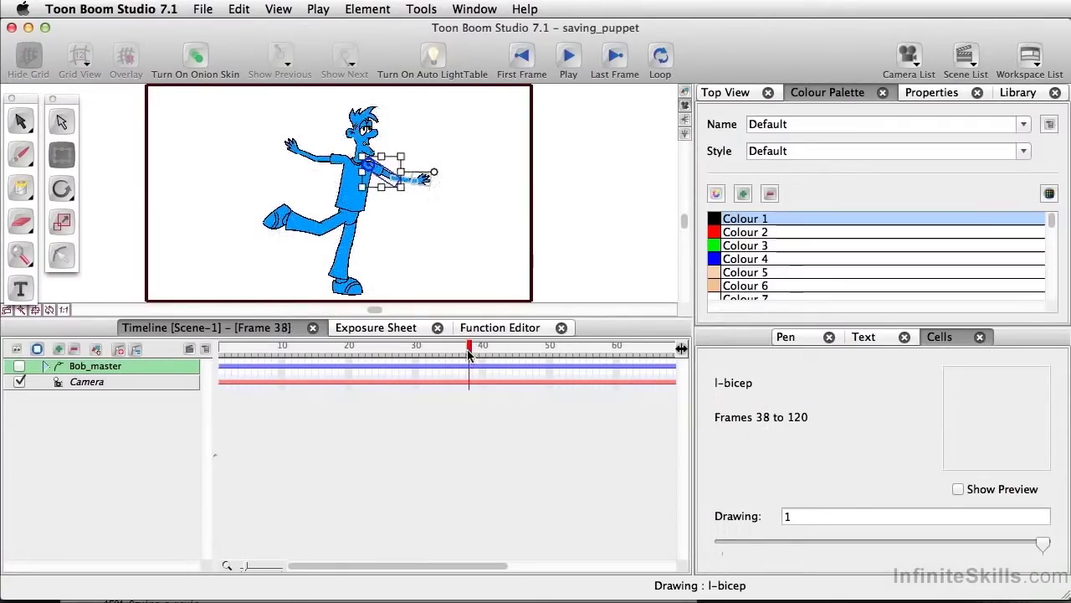
- Expand Bob_master and bring the playhead back to frame 1
left_click(47, 366)
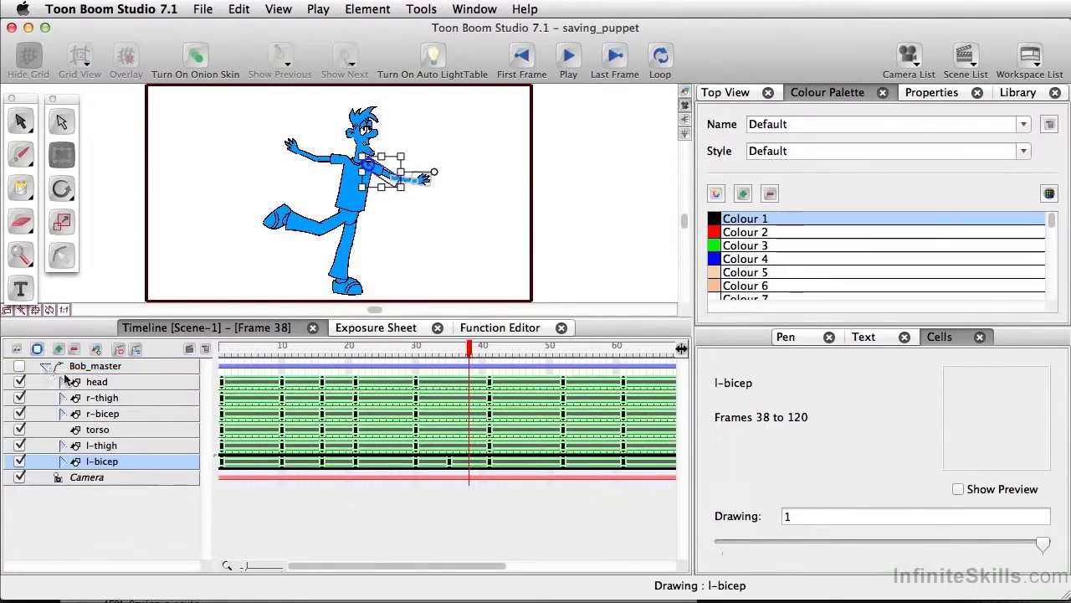
left_click(236, 350)
left_click_drag(236, 350, 155, 353)
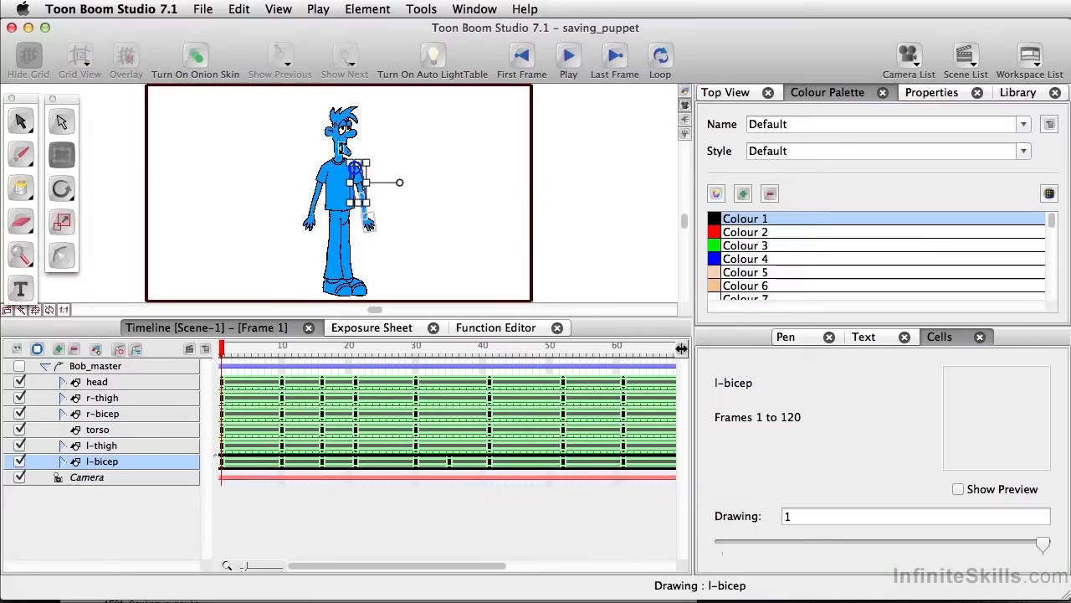
- Delete every layer's cells from frame 2 to the end
left_click(243, 498)
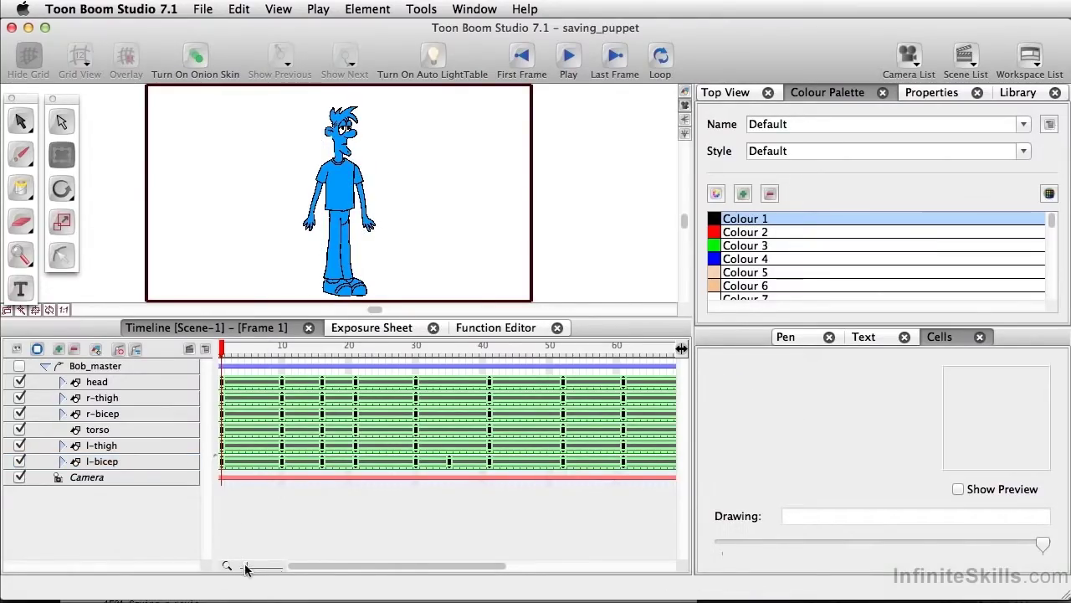
left_click_drag(243, 568, 237, 569)
mouse_move(224, 382)
left_mouse_down()
mouse_move(373, 460)
mouse_move(759, 497)
mouse_move(569, 466)
mouse_move(599, 469)
left_mouse_up()
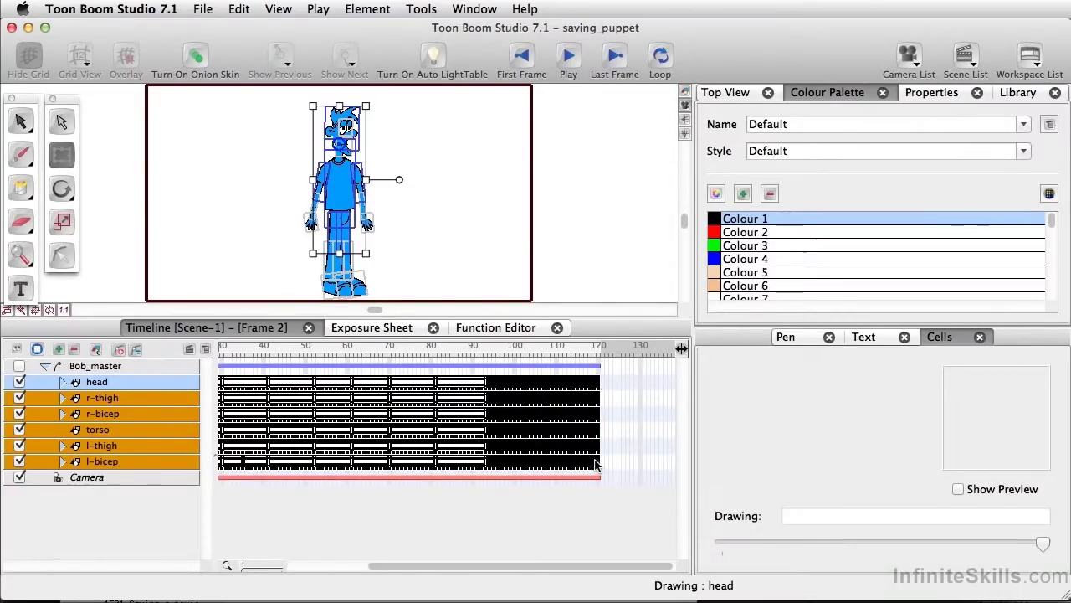
key("Delete")
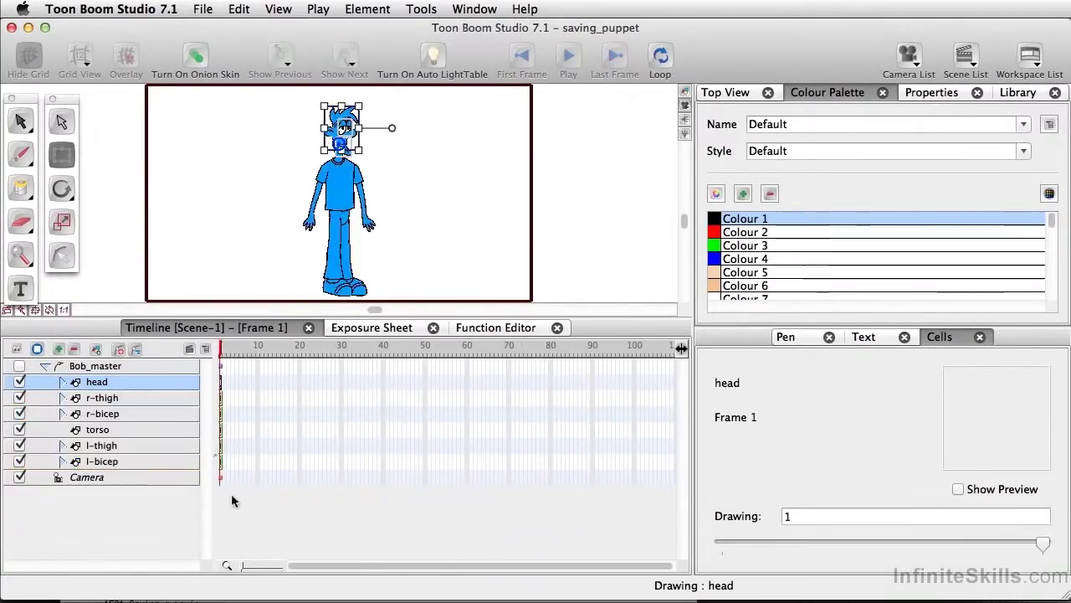
- Rezoom the Timeline and scrub frame 2 back to 1 to confirm it's empty
left_click_drag(243, 566, 256, 568)
left_click(258, 547)
left_click(234, 351)
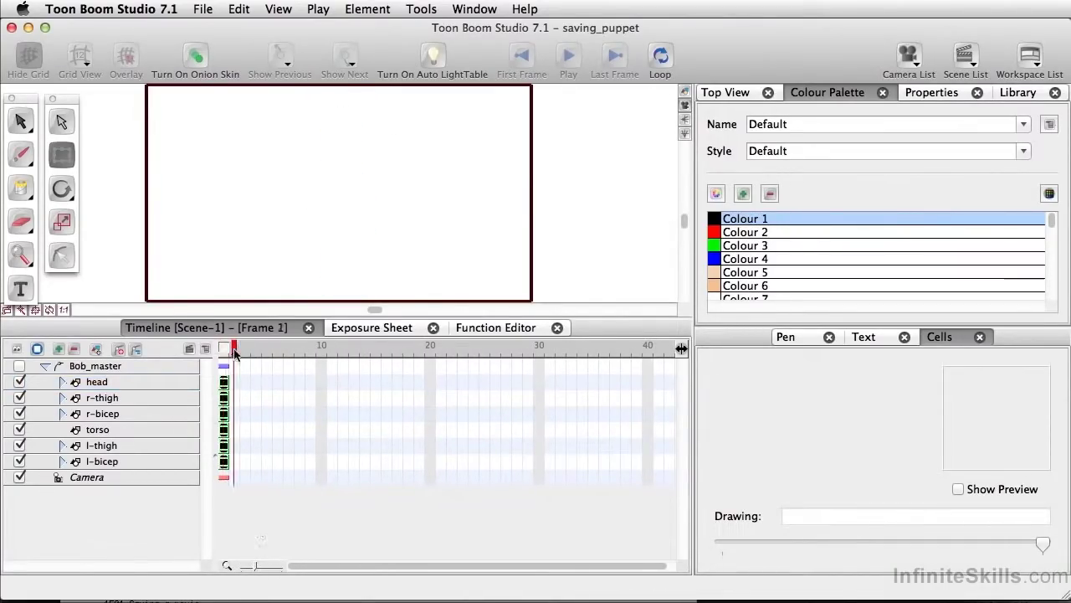
left_click_drag(235, 352, 207, 352)
- Collapse Bob_master and zoom the stage in on Bob's head
left_click(45, 367)
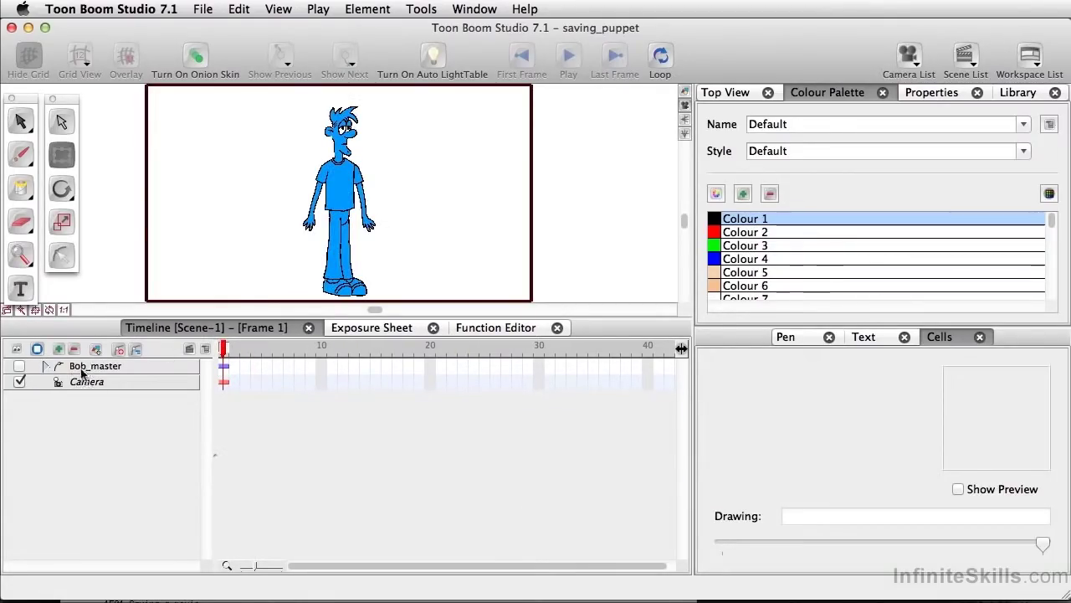
left_click(84, 368)
left_click(387, 147)
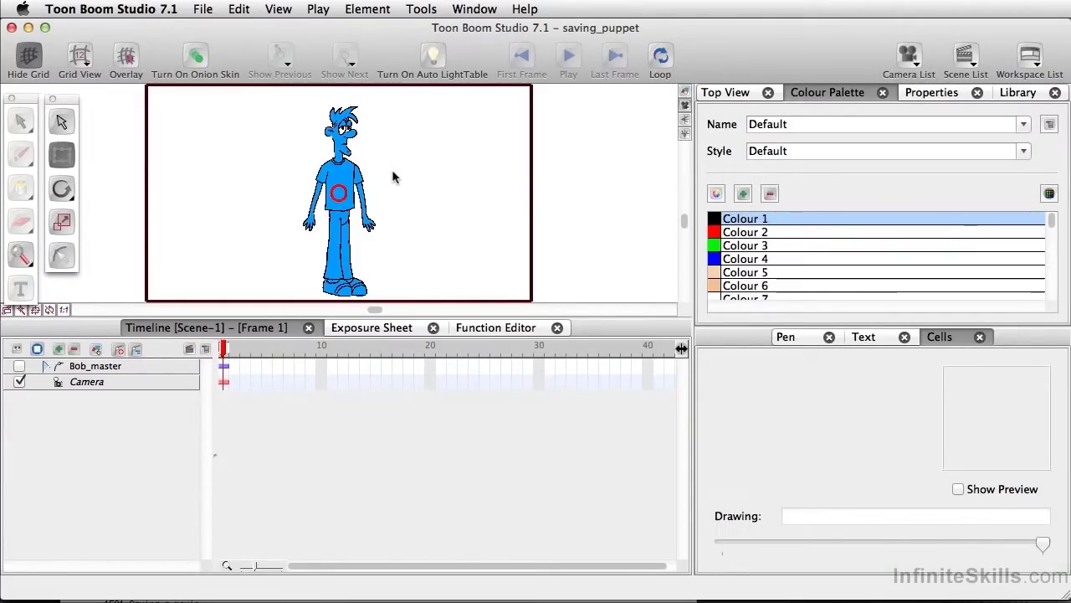
key("2")
left_click_drag(410, 148, 385, 288)
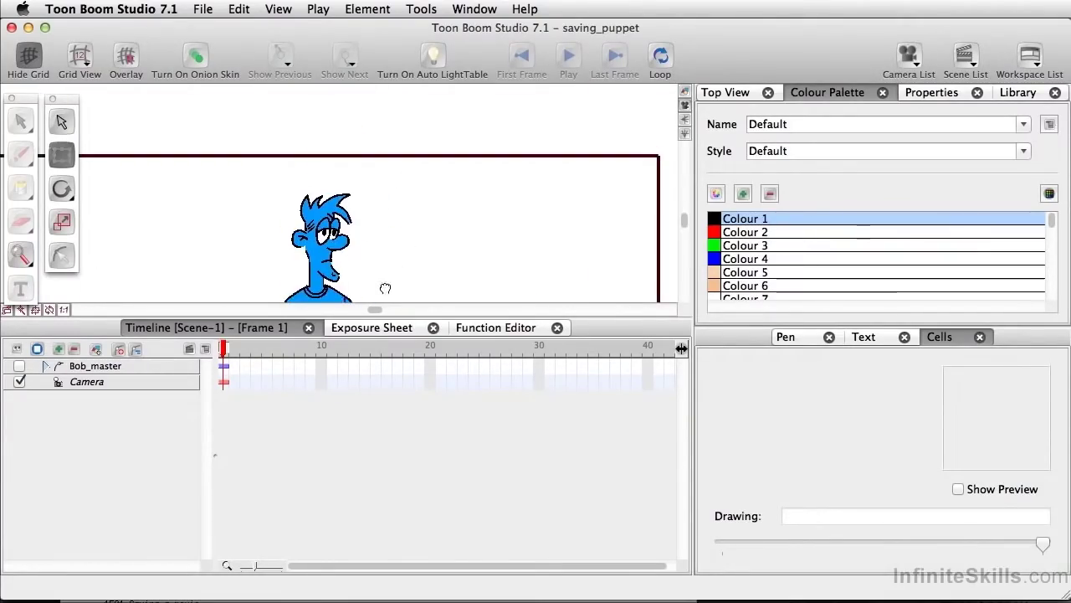
- Preview Bob's alternative eye drawings, leaving drawing 1, and enable Bob_master
left_click(331, 234)
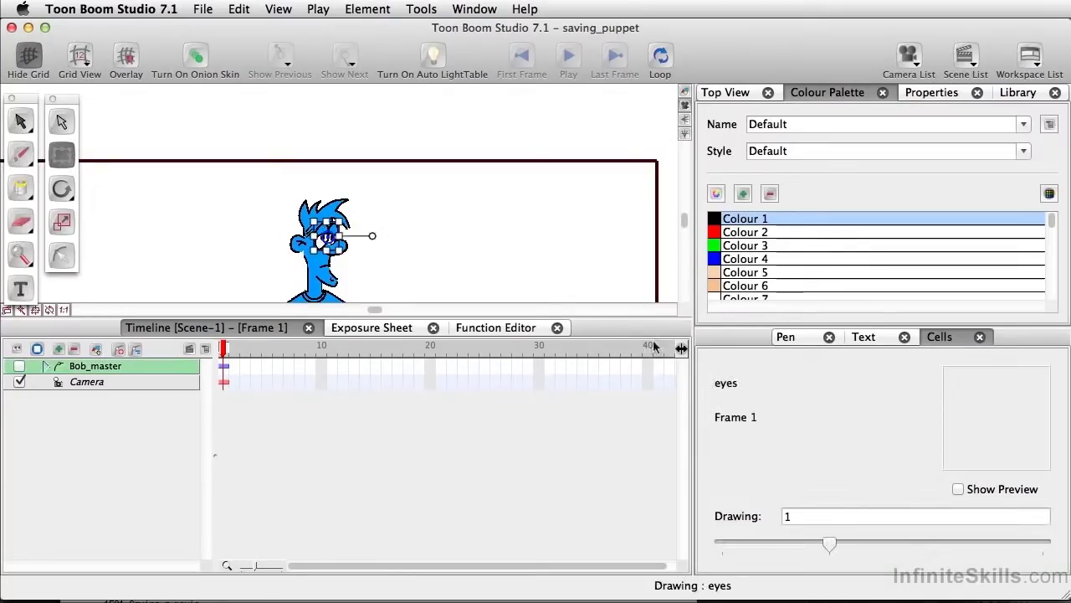
left_click(958, 488)
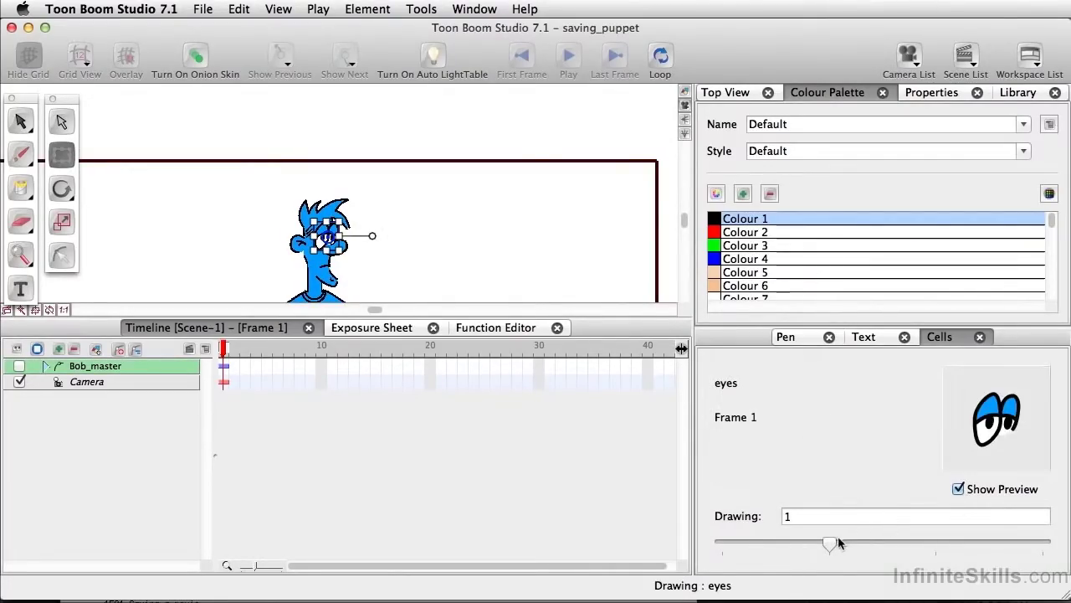
mouse_move(830, 540)
left_mouse_down()
mouse_move(1019, 545)
mouse_move(668, 527)
mouse_move(799, 538)
left_mouse_up()
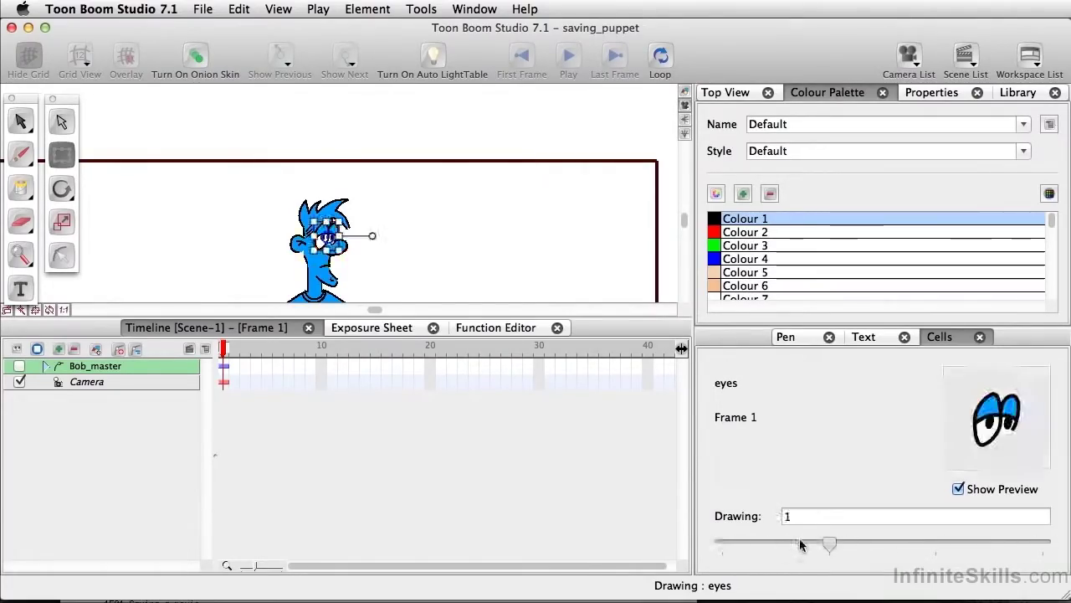
left_click(436, 442)
left_click(30, 369)
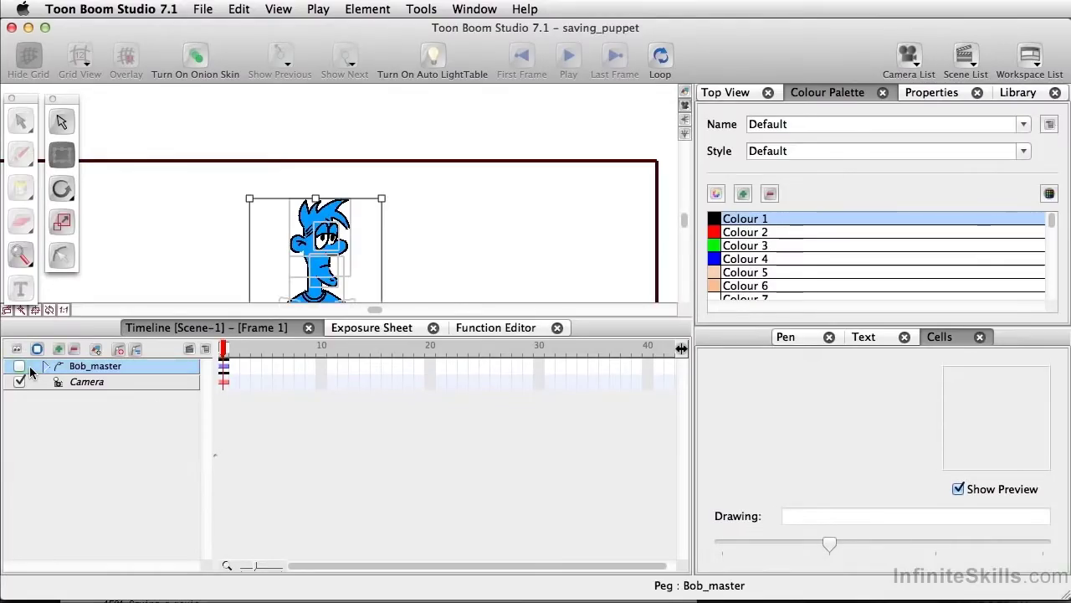
left_click(21, 370)
- Show the Library's empty Global folder and select the Bob_master peg
left_click(132, 423)
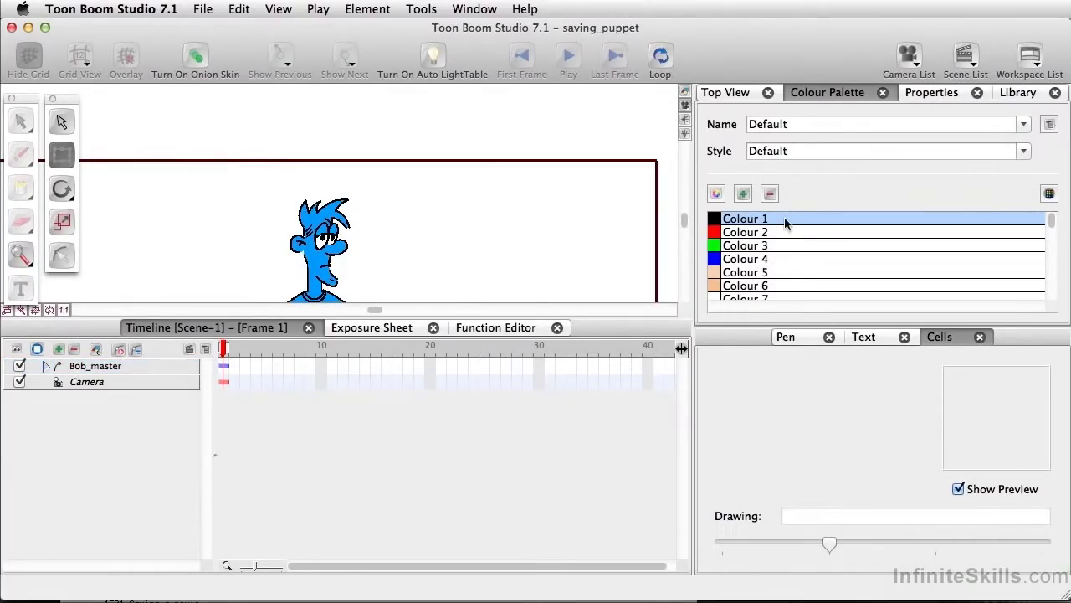
left_click(1009, 97)
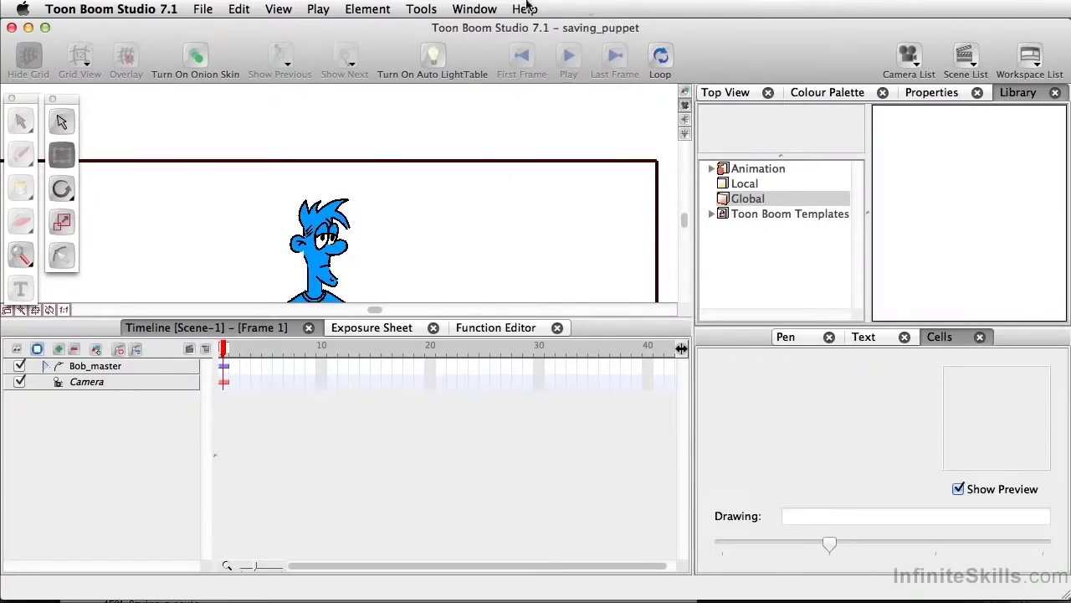
left_click(491, 9)
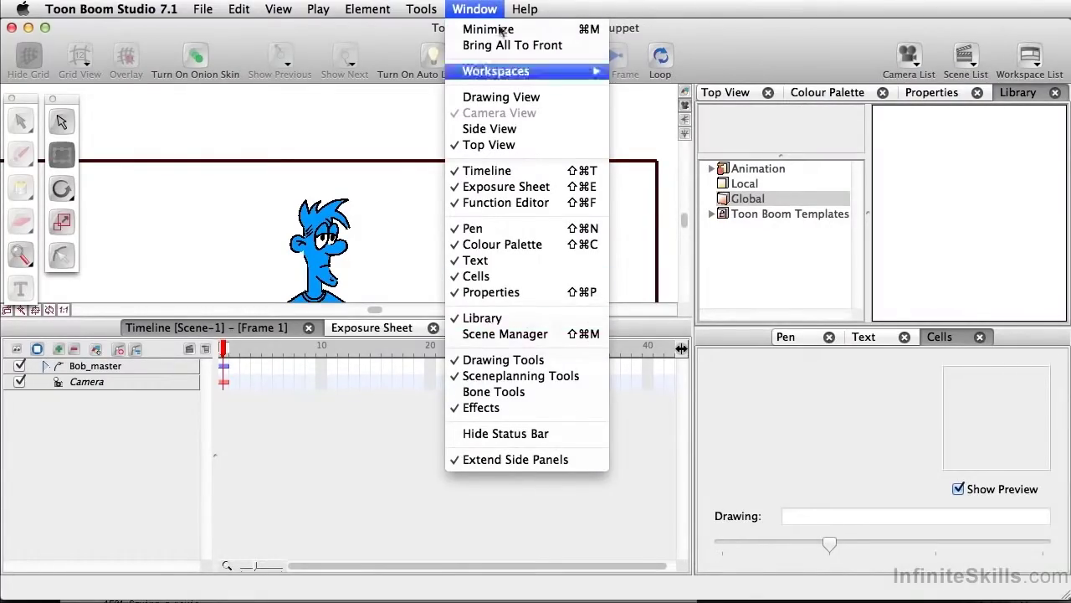
left_click(491, 8)
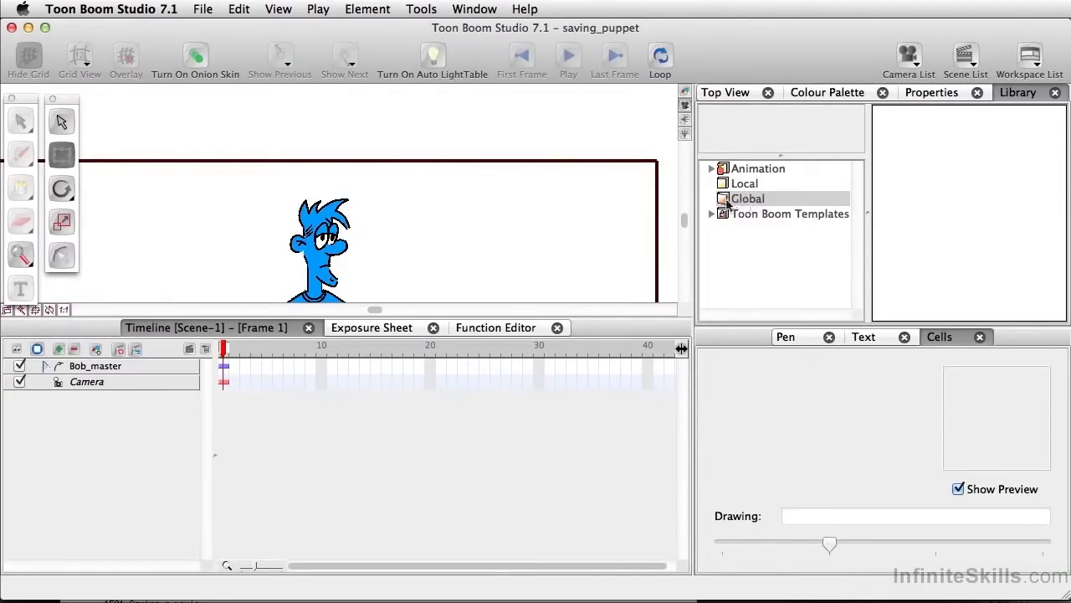
left_click(728, 202)
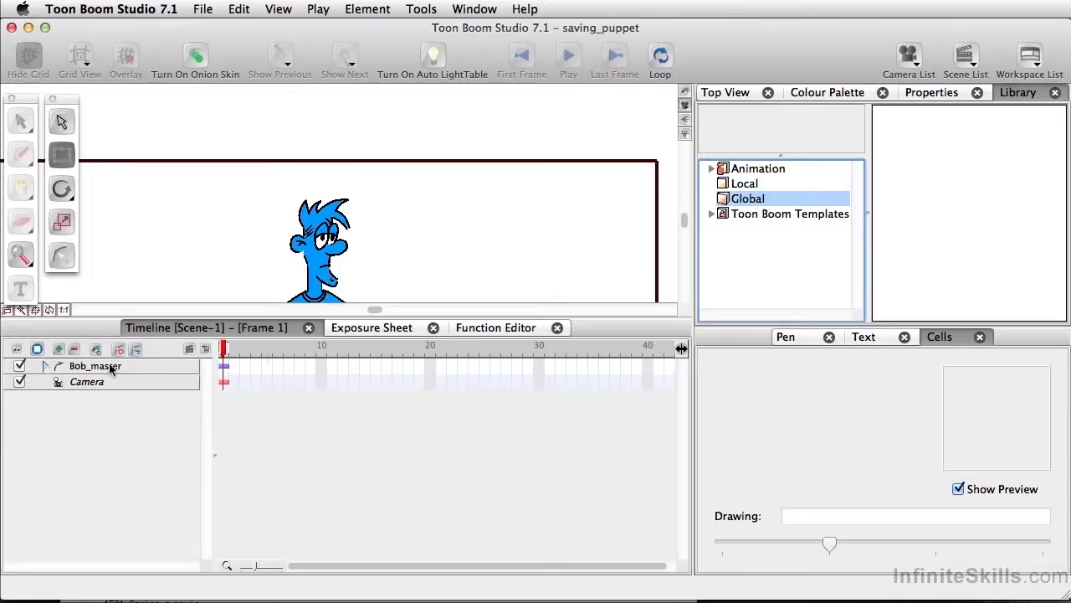
left_click(76, 368)
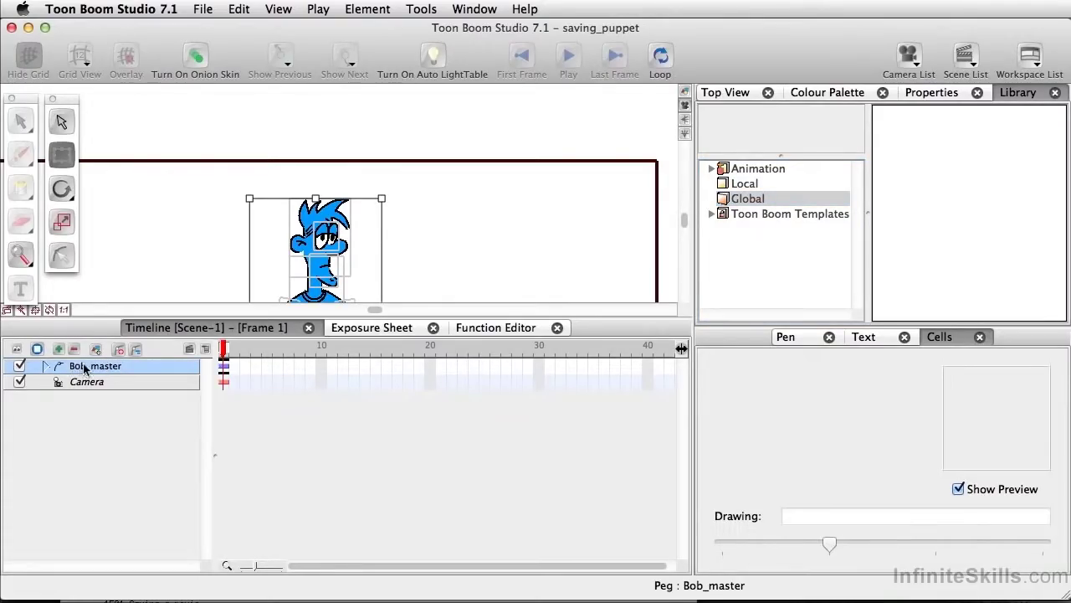
- Save Bob_master into the Global library as template head.tbt, then expand it
left_click_drag(351, 349, 900, 228)
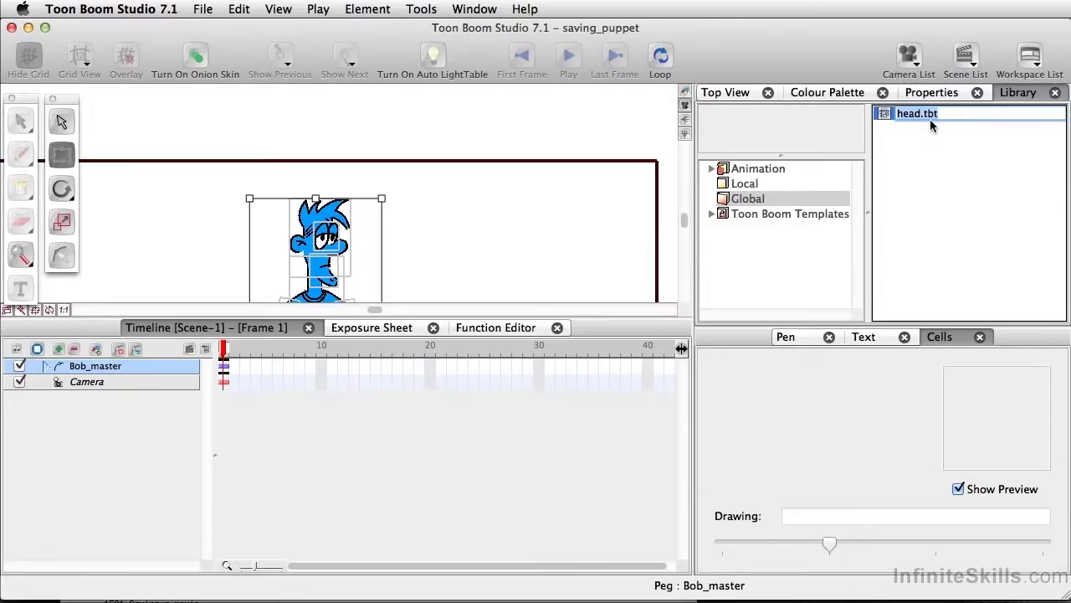
left_click(46, 367)
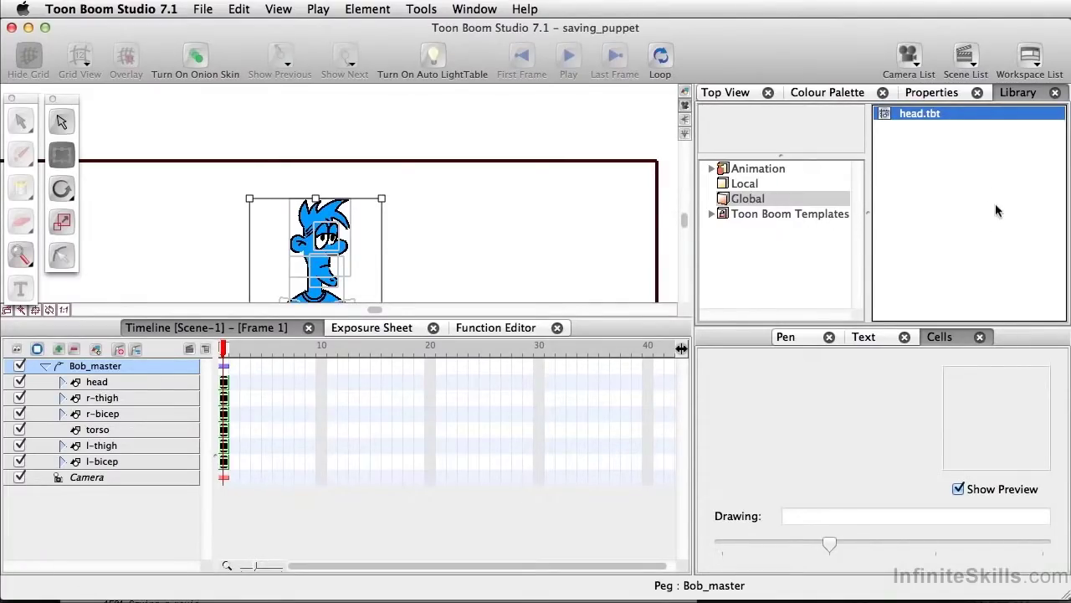
- Rename the head.tbt template to Bob_master.tbt and collapse the Bob_master group
left_click(913, 118)
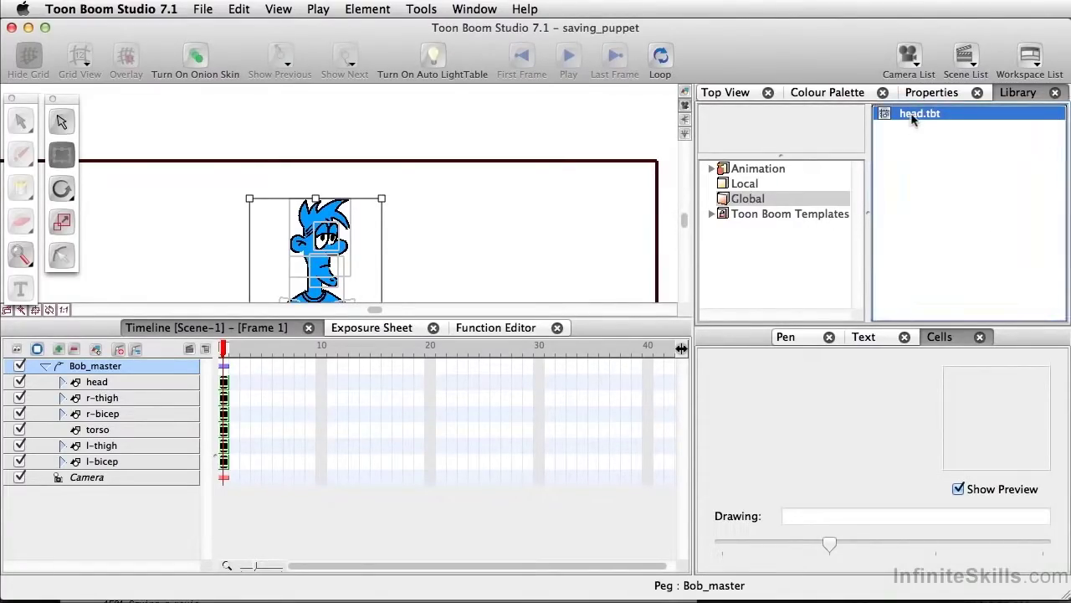
left_click(913, 117)
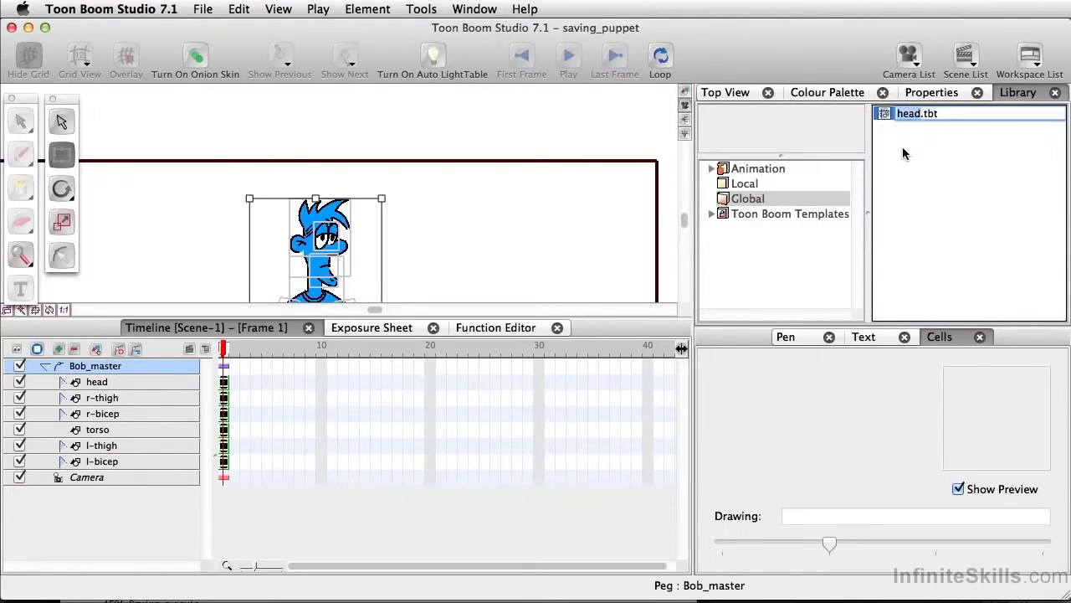
type("Bob_master")
key("Return")
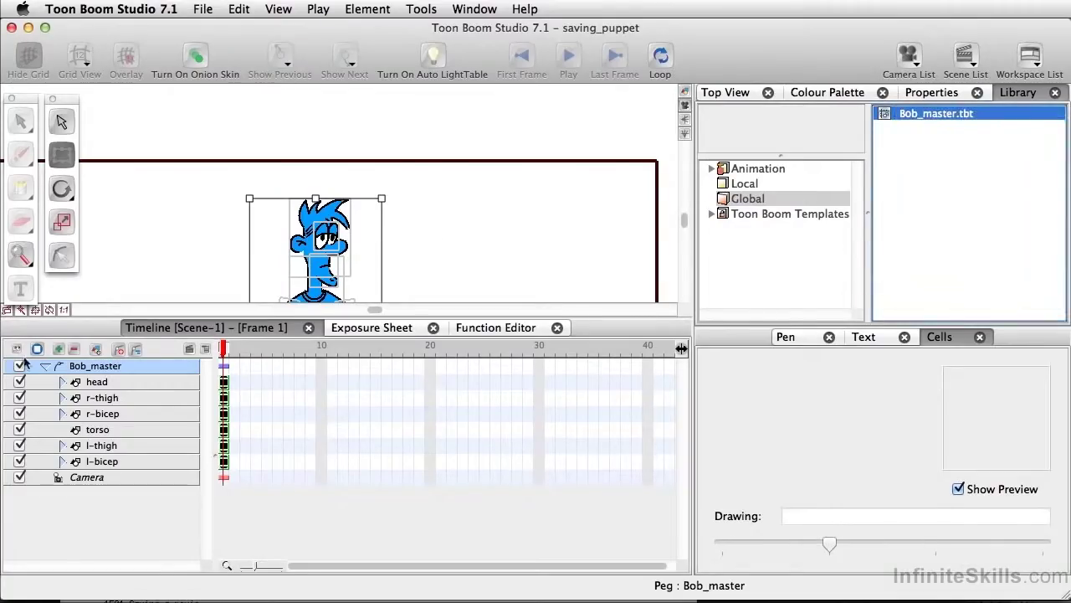
left_click(46, 366)
left_click(179, 240)
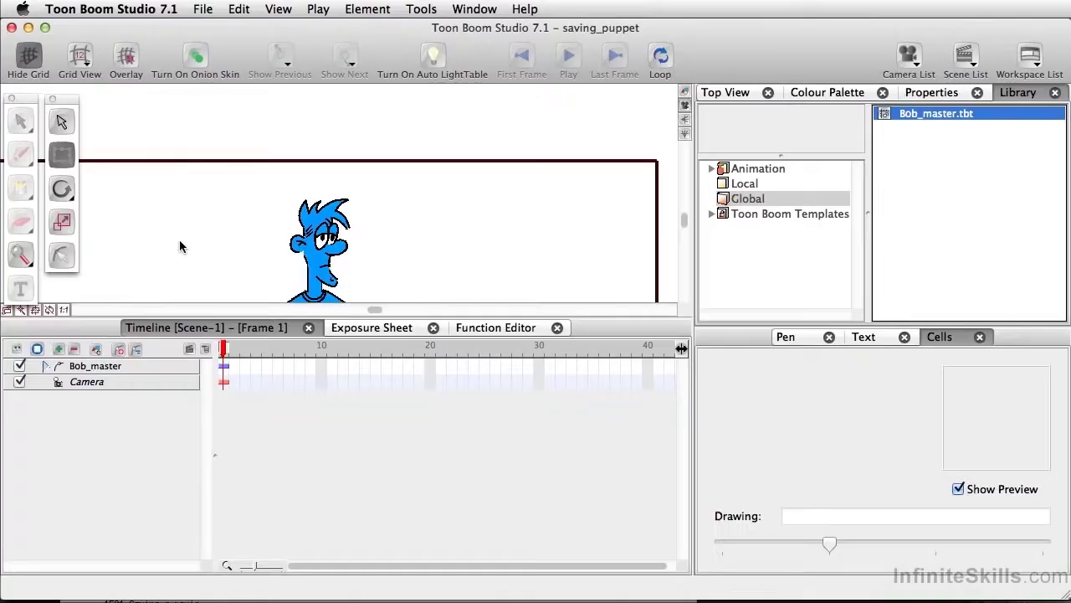
- Create project Bob_the_movie, not saving saving_puppet but saving the global library
left_click(202, 8)
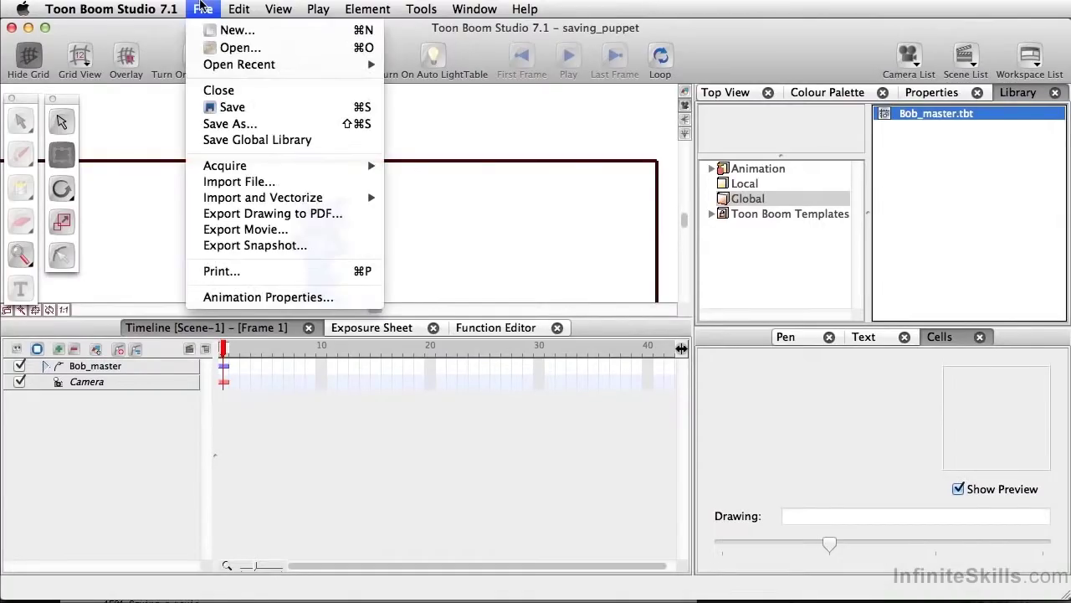
left_click(223, 42)
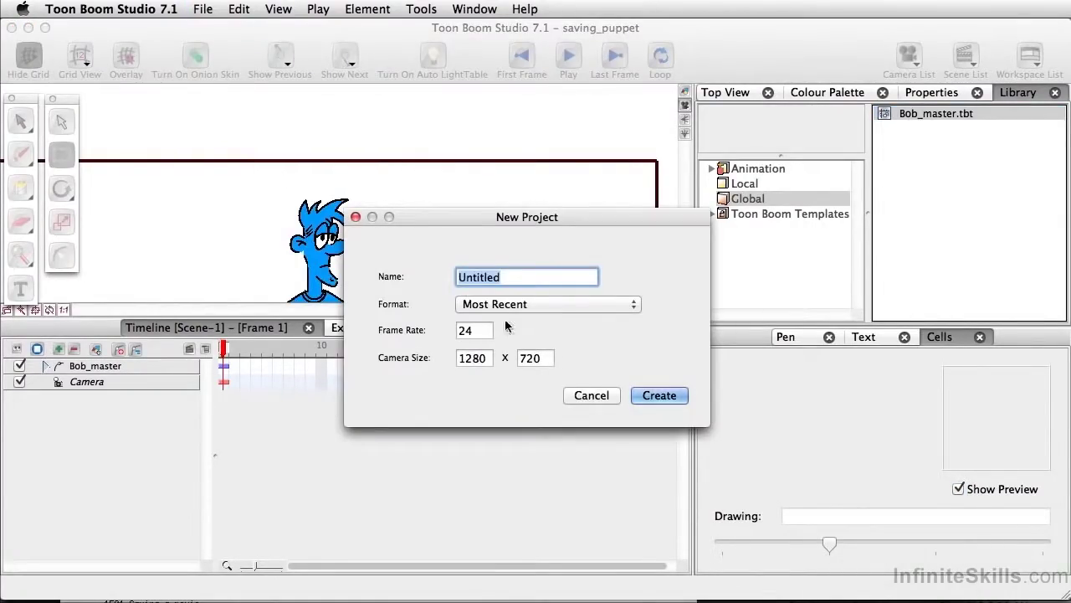
type("Bob_the_movie")
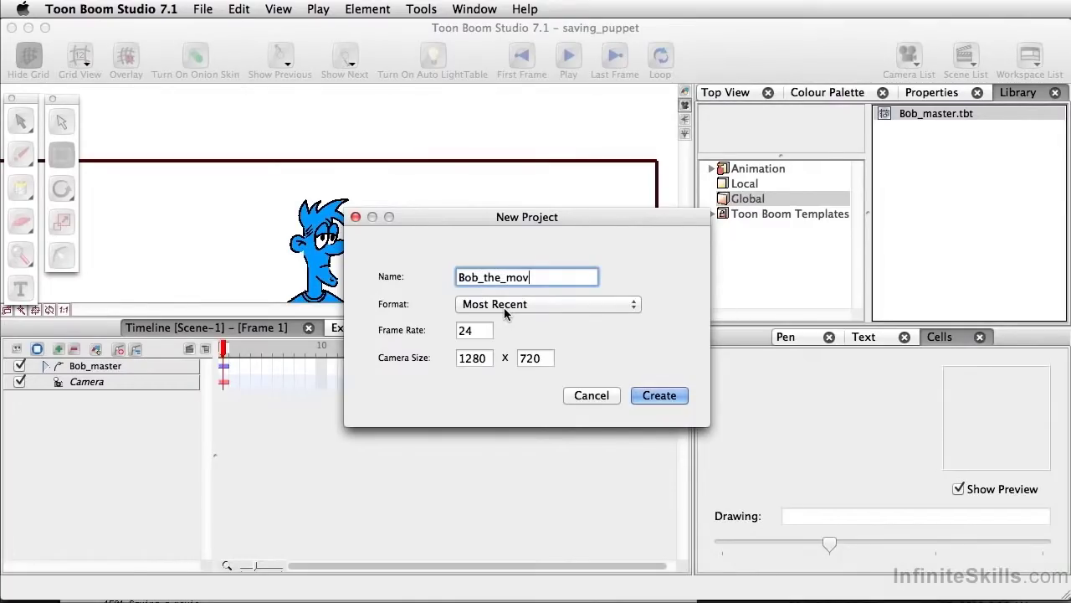
left_click(661, 393)
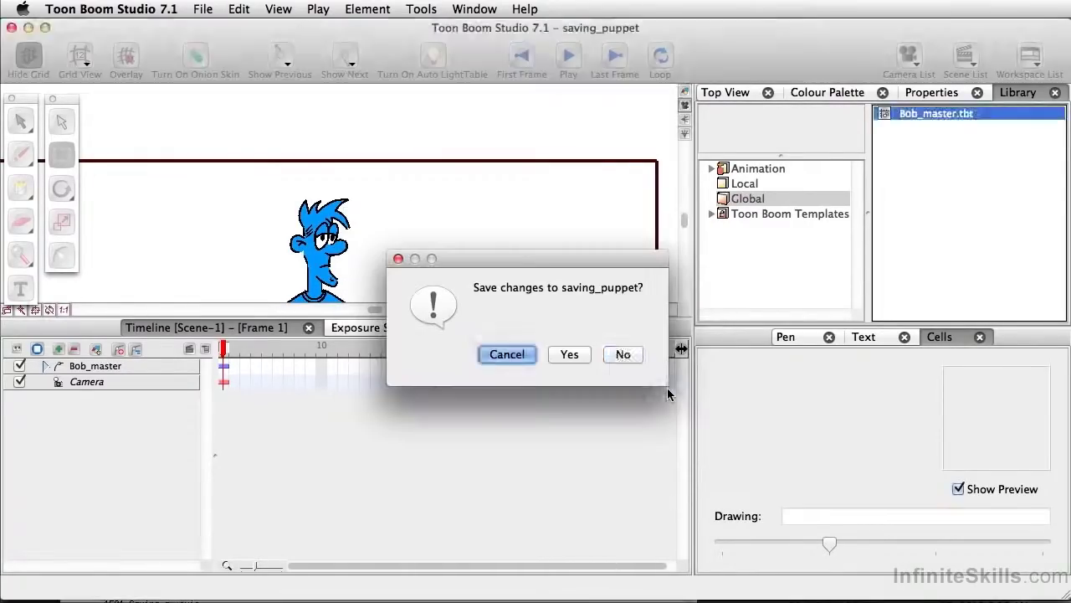
left_click(619, 354)
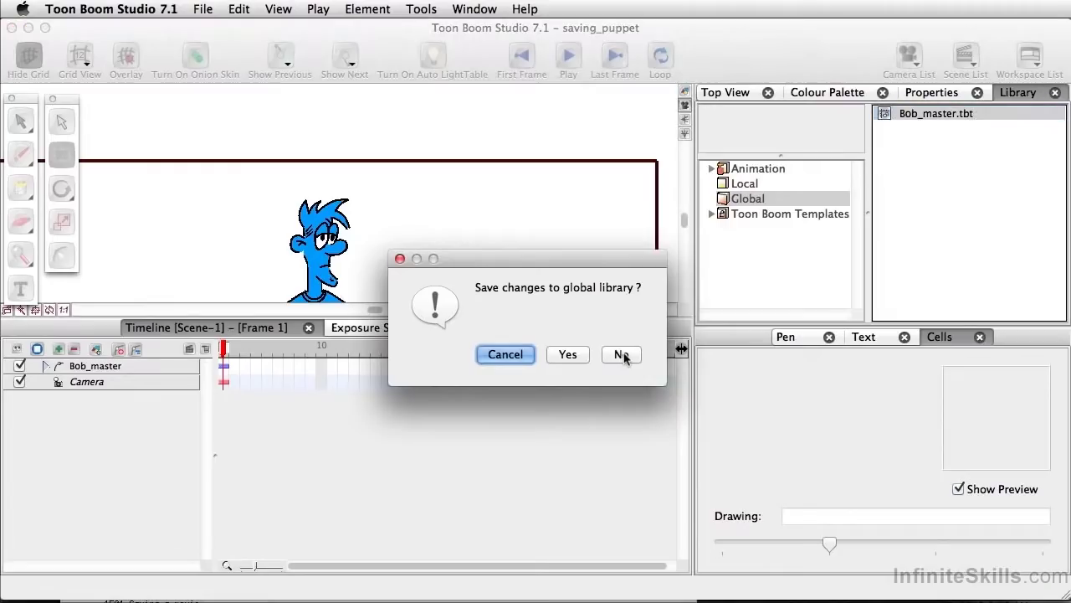
left_click(575, 355)
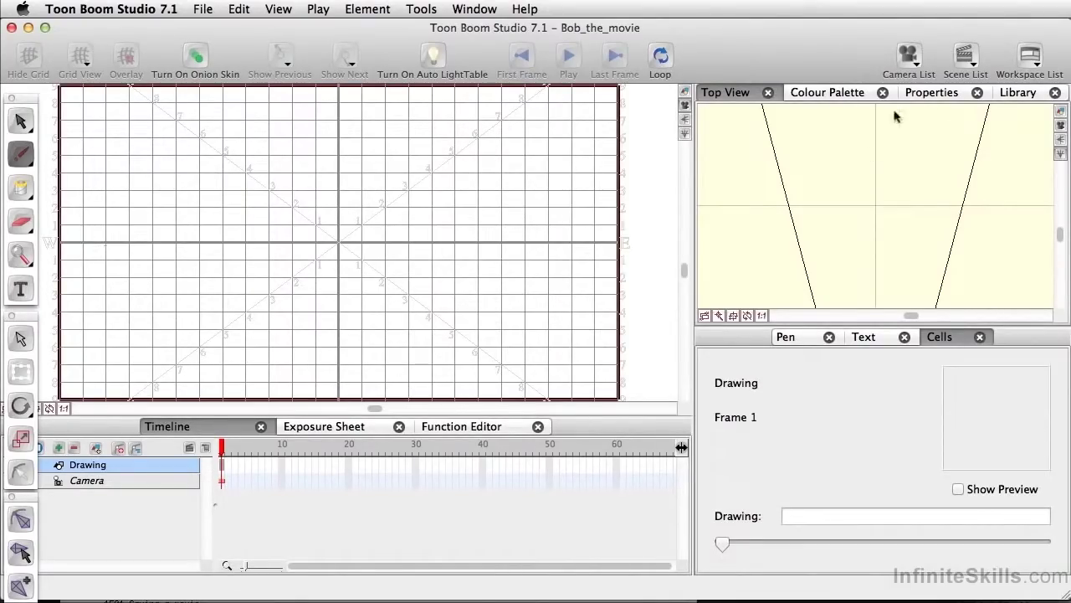
- Drag the Bob_master template from the Global library into the new scene
left_click(1016, 93)
left_click(741, 198)
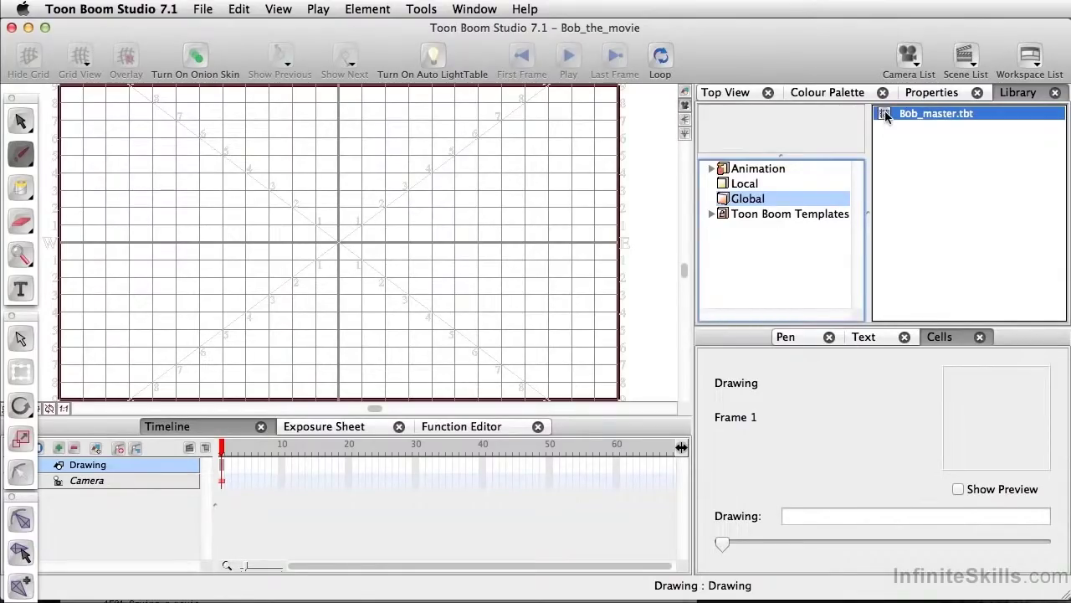
left_click_drag(887, 116, 142, 494)
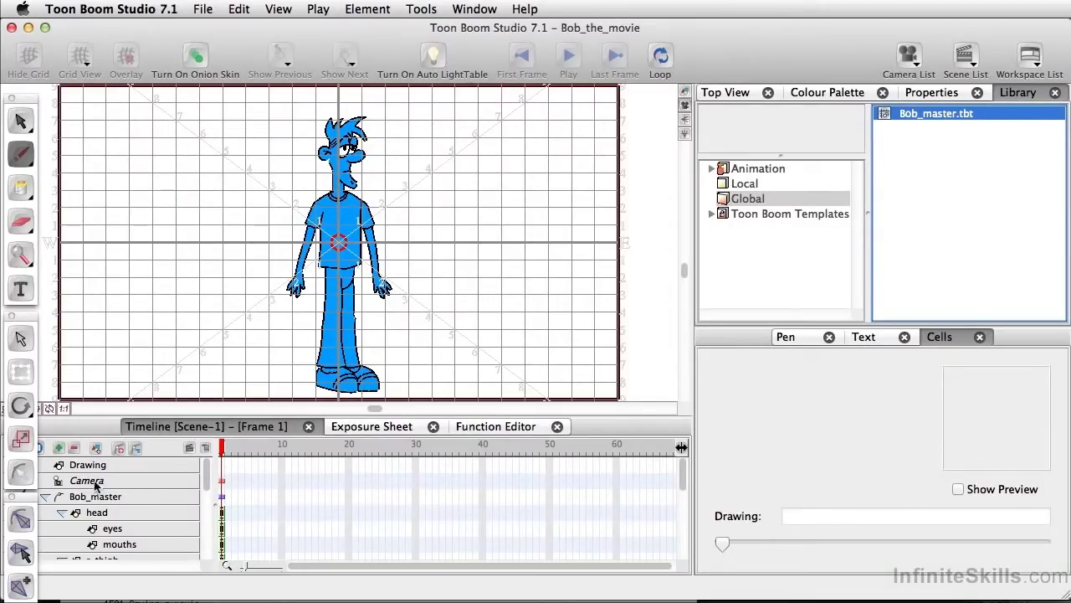
- Collapse Bob_master and move it above the Drawing and Camera layers
left_click(52, 498)
left_click(92, 500)
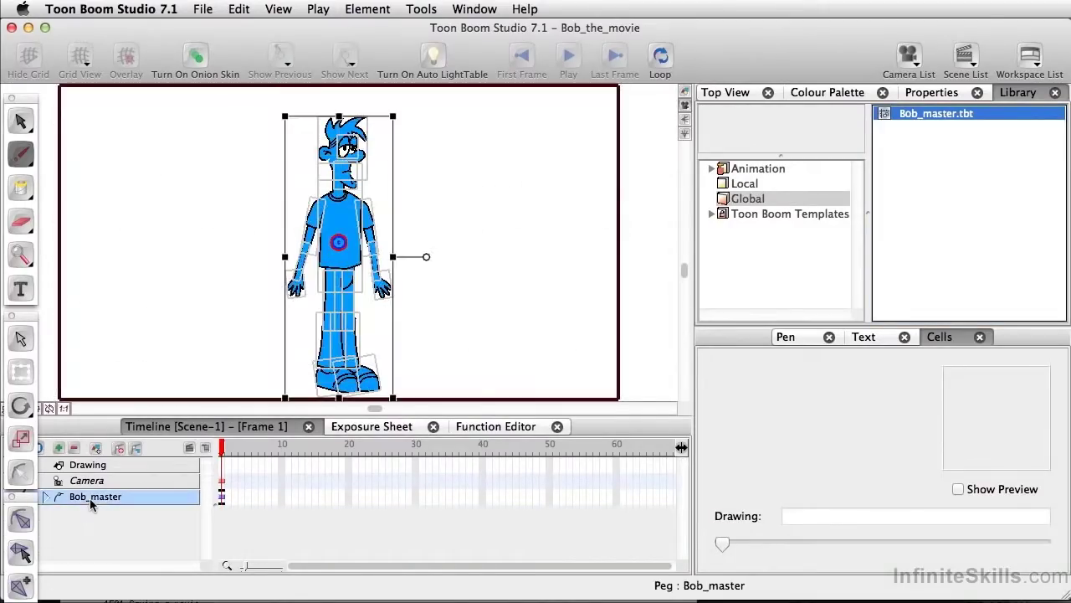
left_click_drag(101, 498, 99, 465)
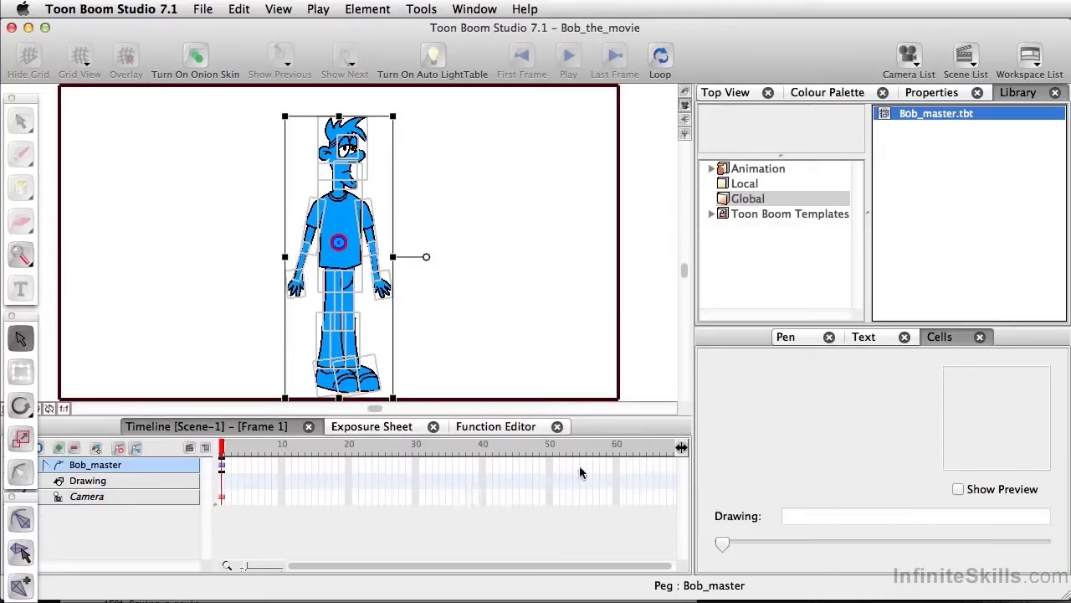
- Extend Bob_master's exposure to frame 60 and rotate the l-bicep and r-bicep outward there
left_click(615, 471)
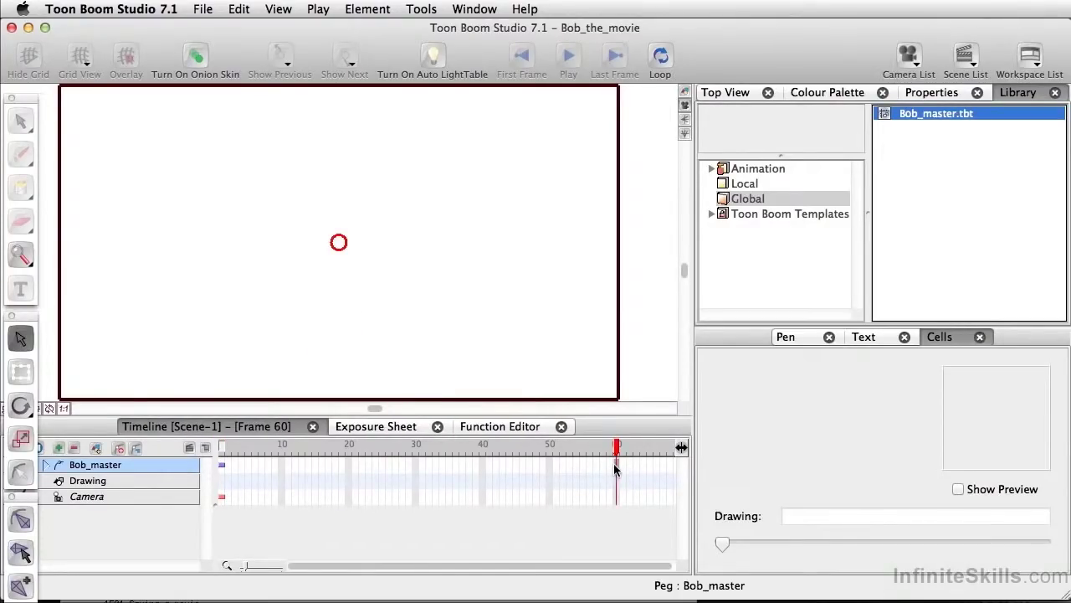
key("F5")
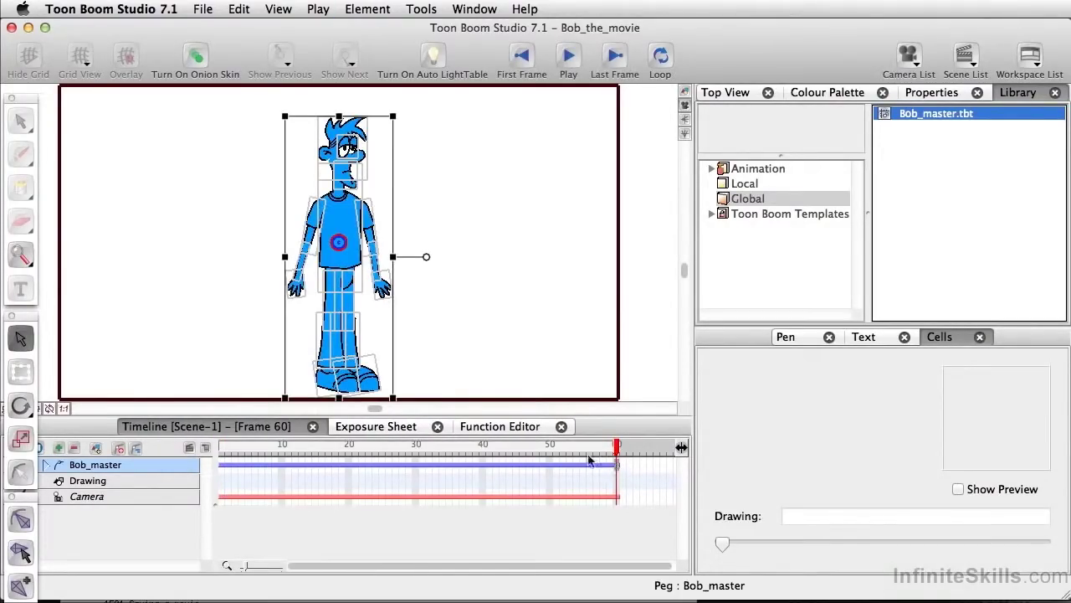
left_click(466, 309)
left_click(23, 372)
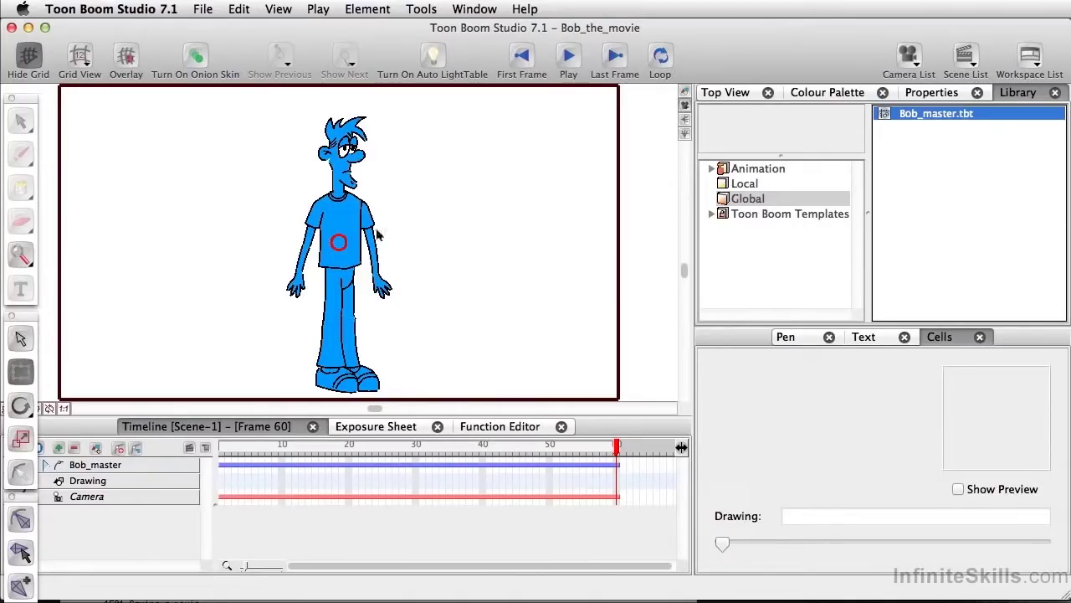
left_click(372, 231)
mouse_move(416, 227)
left_mouse_down()
mouse_move(433, 162)
mouse_move(400, 187)
left_mouse_up()
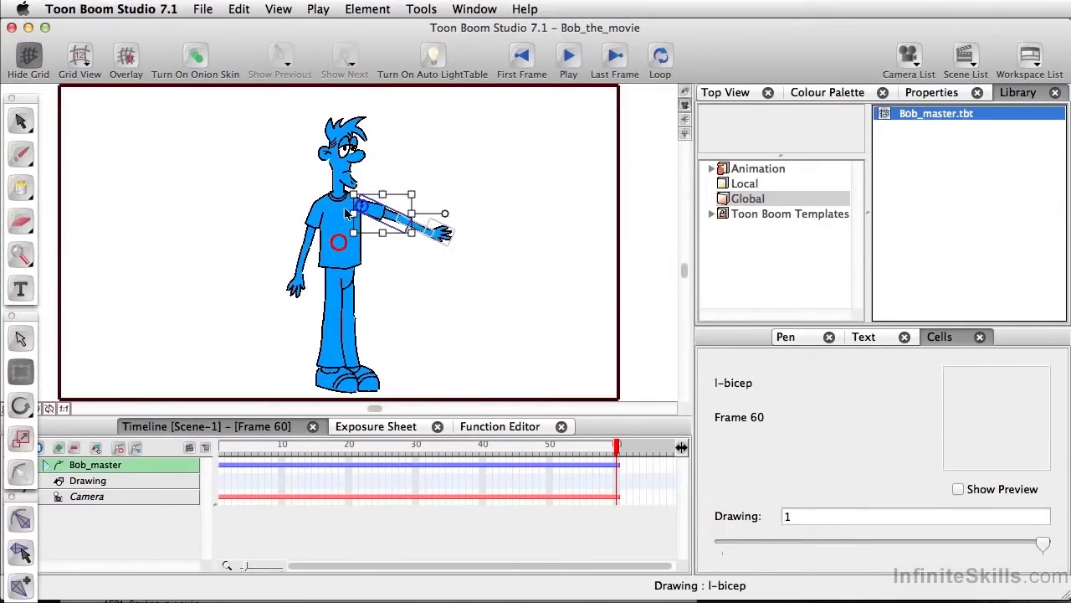
left_click(333, 208)
mouse_move(333, 209)
left_mouse_down()
mouse_move(326, 239)
mouse_move(306, 234)
mouse_move(314, 243)
left_mouse_up()
- Switch Bob's eyes to drawing 2 and scrub back through the frames to preview the arm motion
key("Escape")
left_click(347, 148)
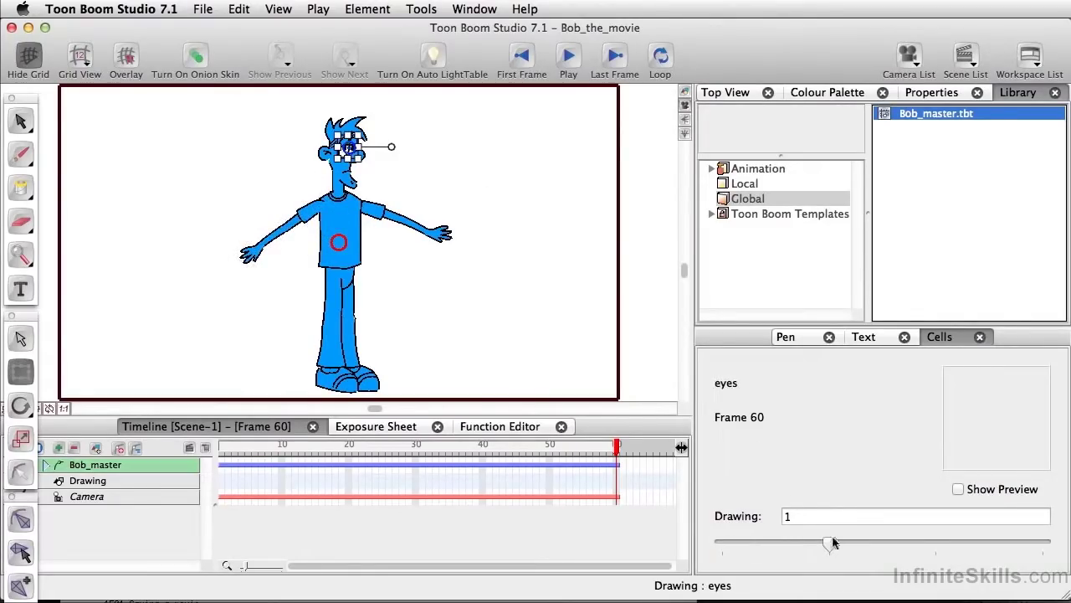
left_click_drag(836, 544, 896, 544)
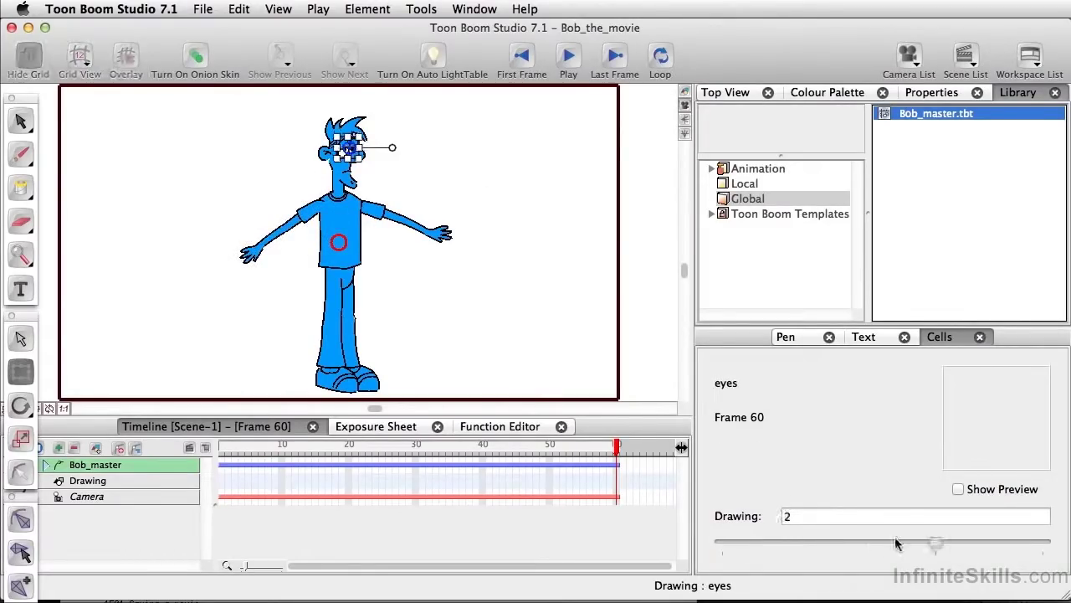
left_click(570, 323)
left_click(583, 450)
left_click_drag(570, 456, 222, 433)
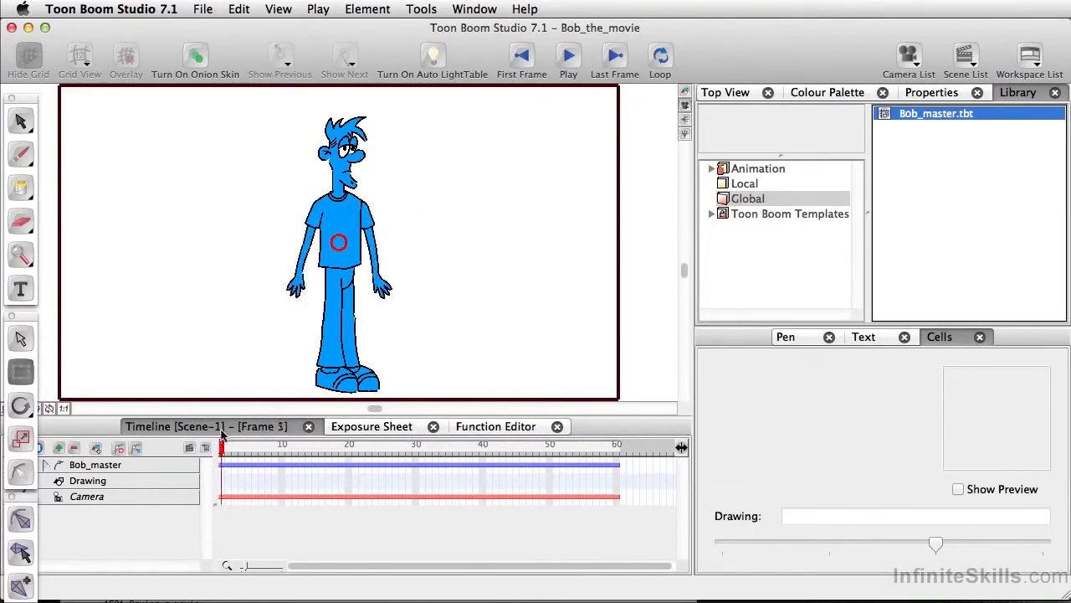
- At frame 20, rotate the r-thigh outward so Bob's right leg kicks forward
left_click(349, 446)
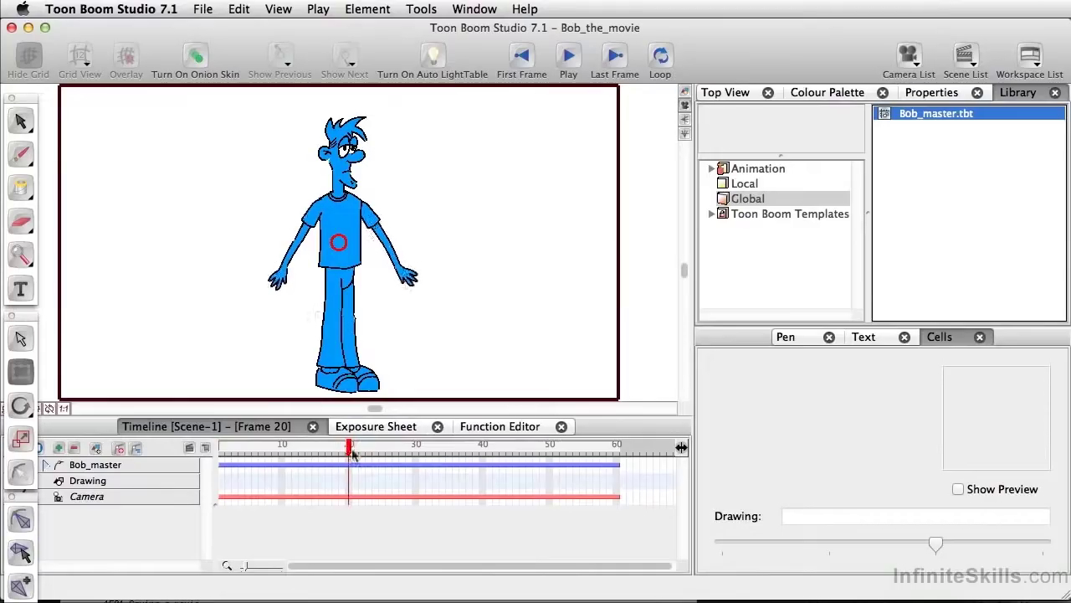
left_click(339, 297)
left_click_drag(377, 300, 348, 312)
left_click(412, 316)
left_click(323, 307)
left_click(298, 322)
left_click(298, 322)
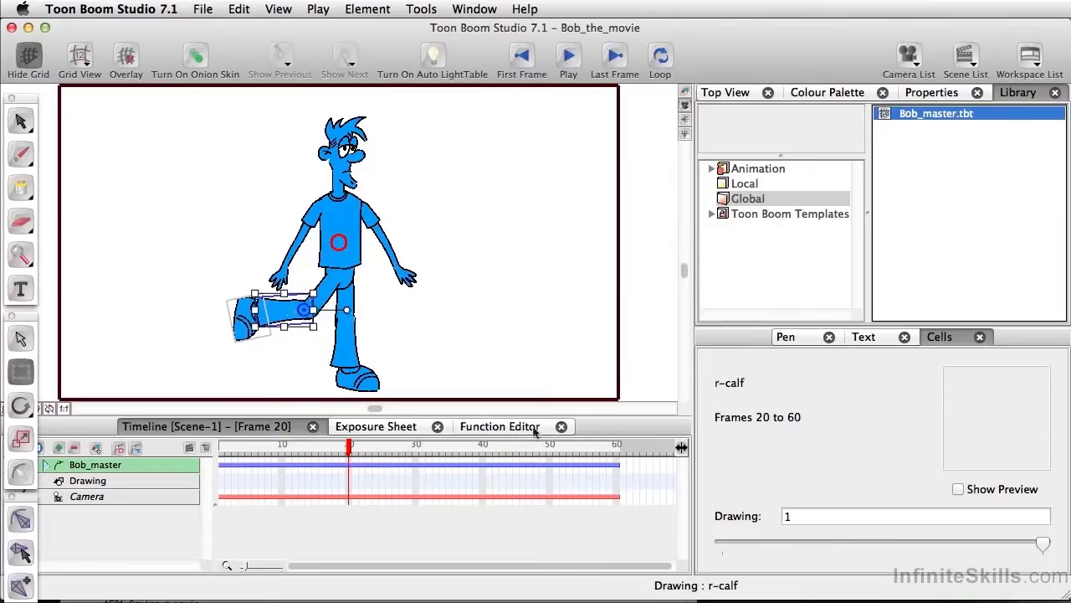
- Select the whole Bob_master puppet and drag it right across the stage at frame 20
key("b")
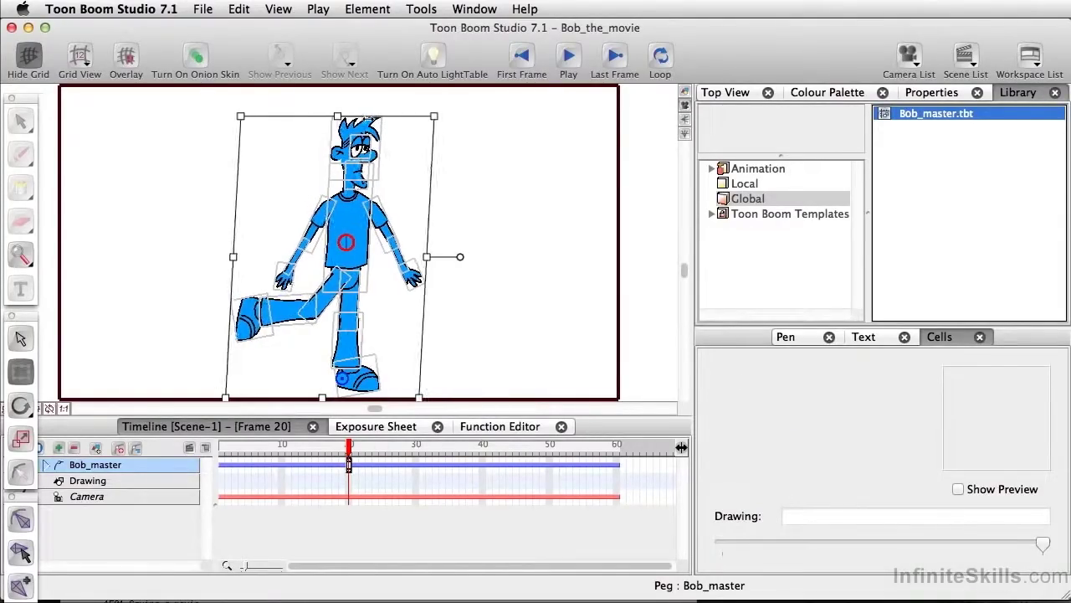
left_click_drag(349, 448, 216, 457)
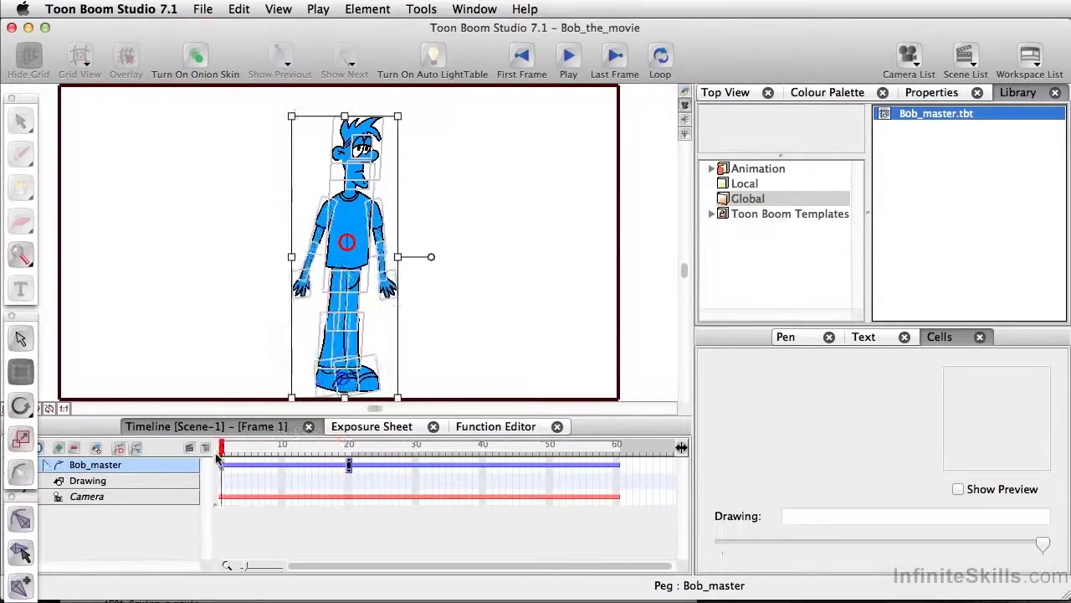
left_click(349, 463)
left_click_drag(349, 233, 471, 234)
left_click_drag(350, 450, 221, 463)
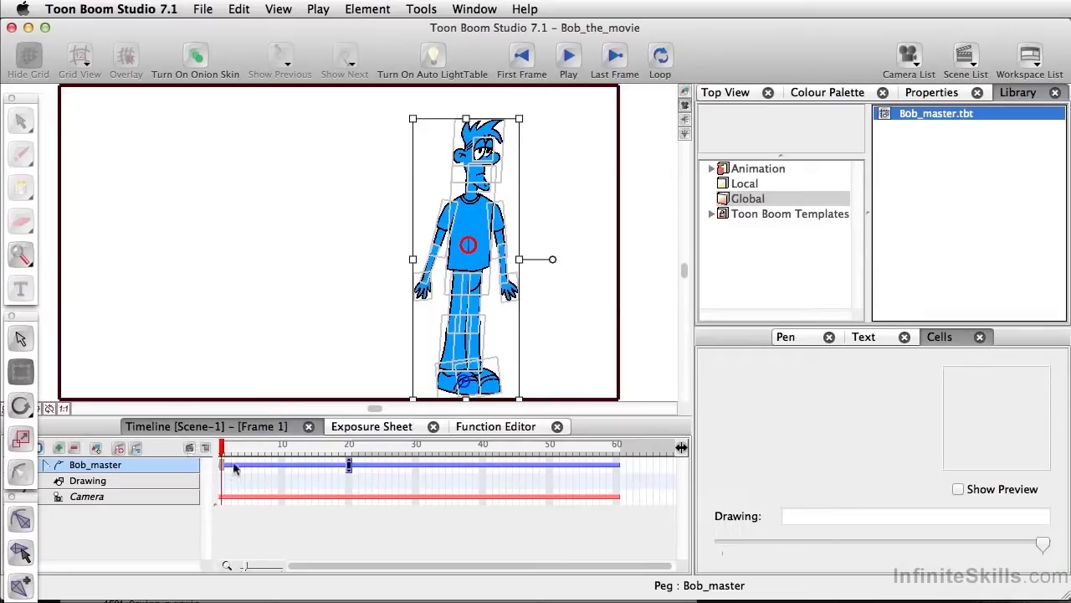
- Undo the big move, select frames 1–19 of Bob_master's track, and nudge Bob slightly right at frame 20
key("super+z")
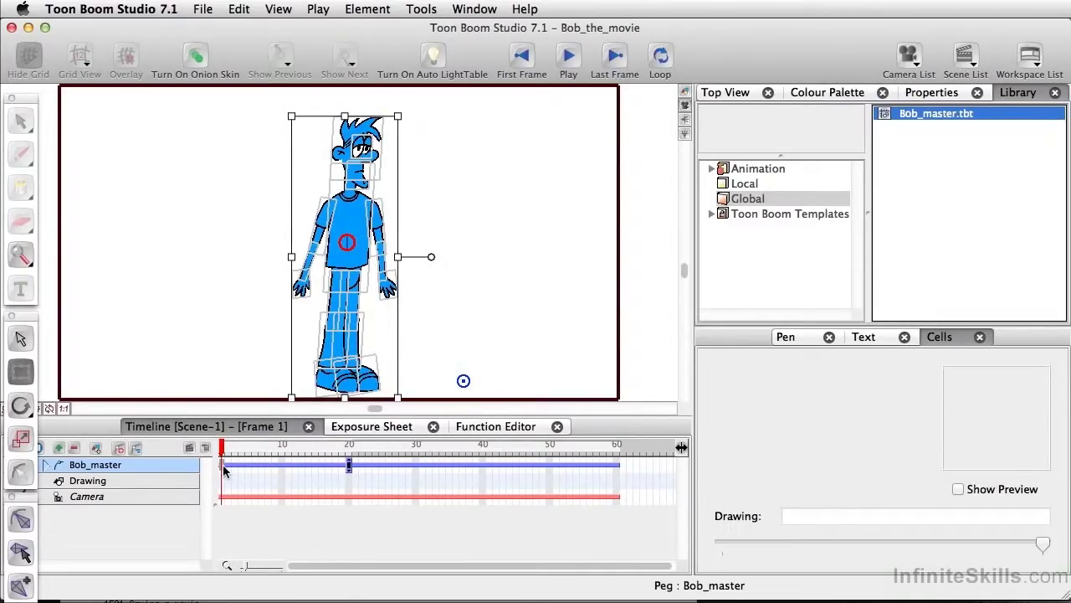
left_click(226, 467)
left_click_drag(226, 465, 350, 460)
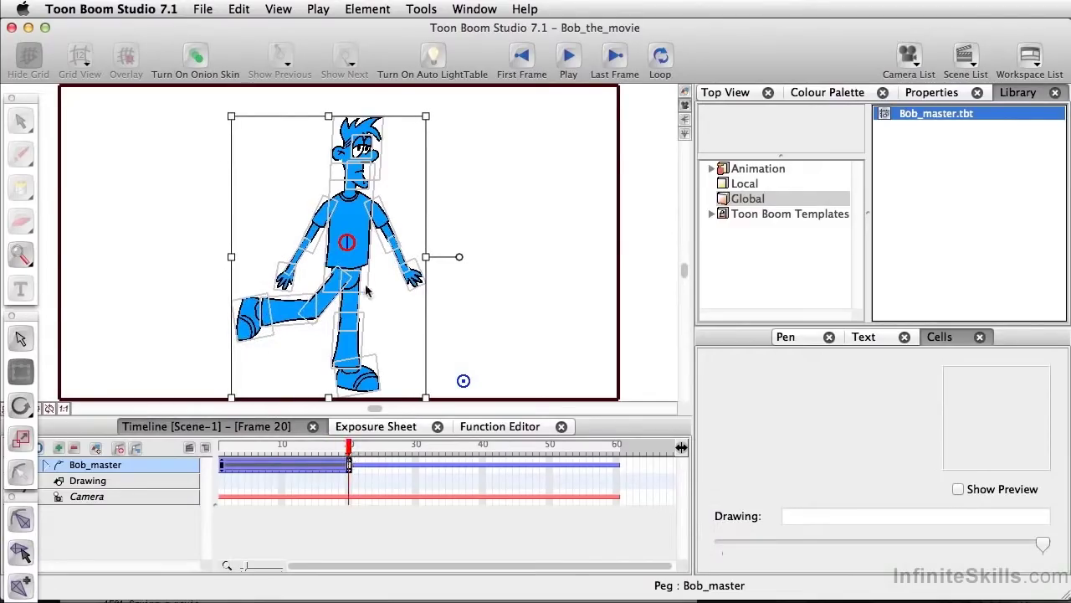
left_click_drag(373, 214, 437, 228)
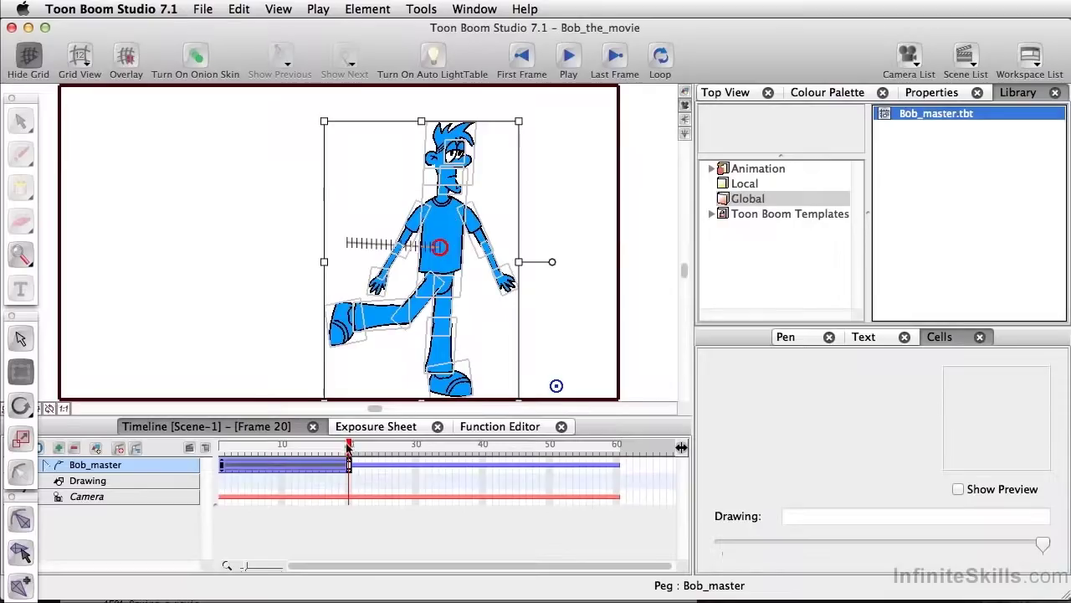
left_click_drag(350, 460, 449, 461)
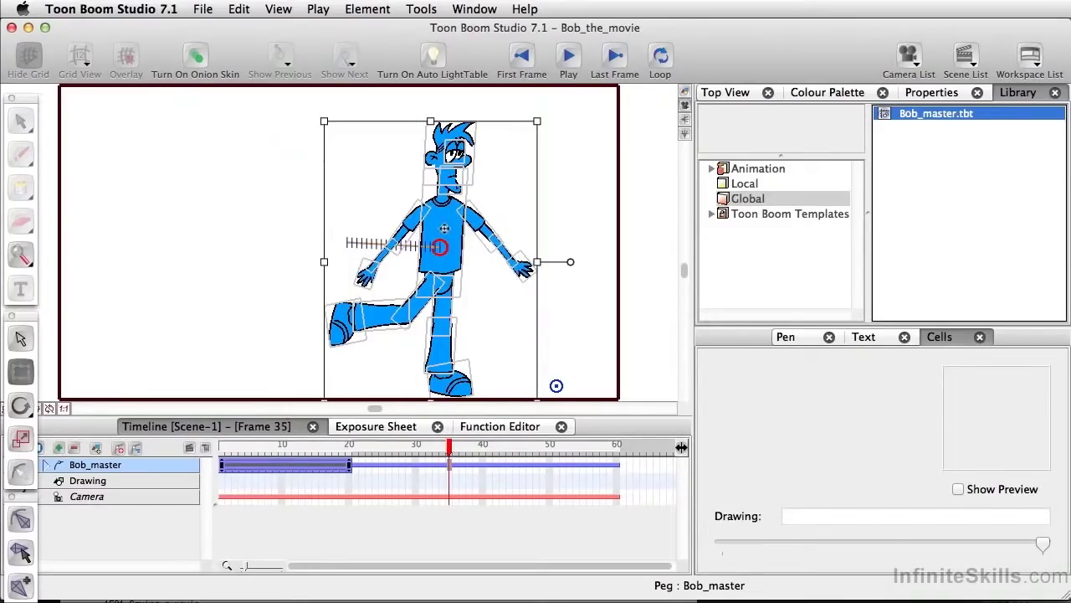
- At frame 35, slide Bob far right and rotate both biceps straight out
left_click_drag(444, 227, 558, 233)
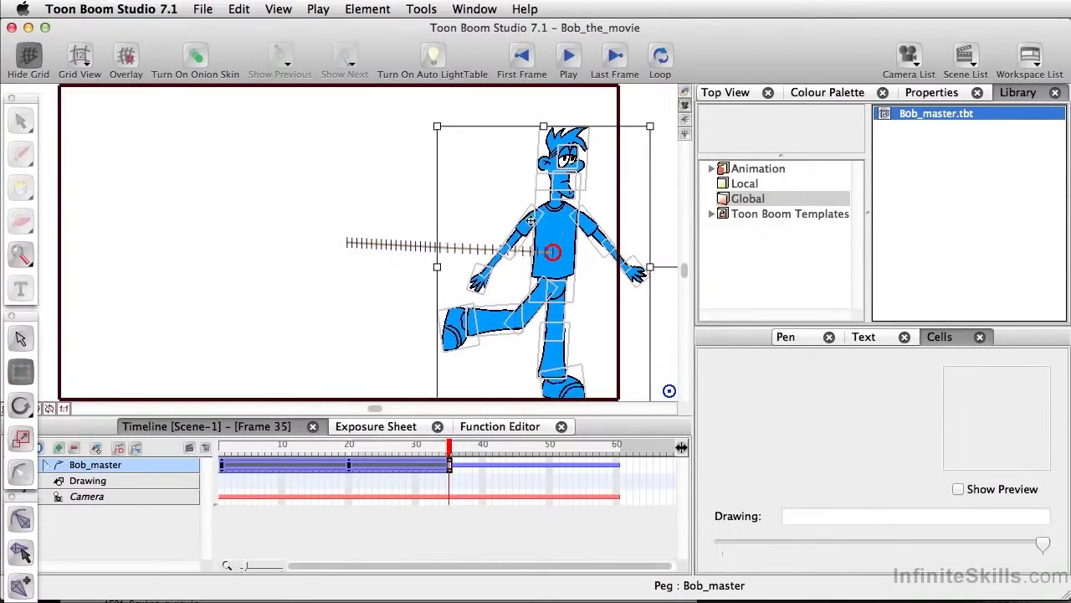
left_click(397, 200)
left_click(527, 225)
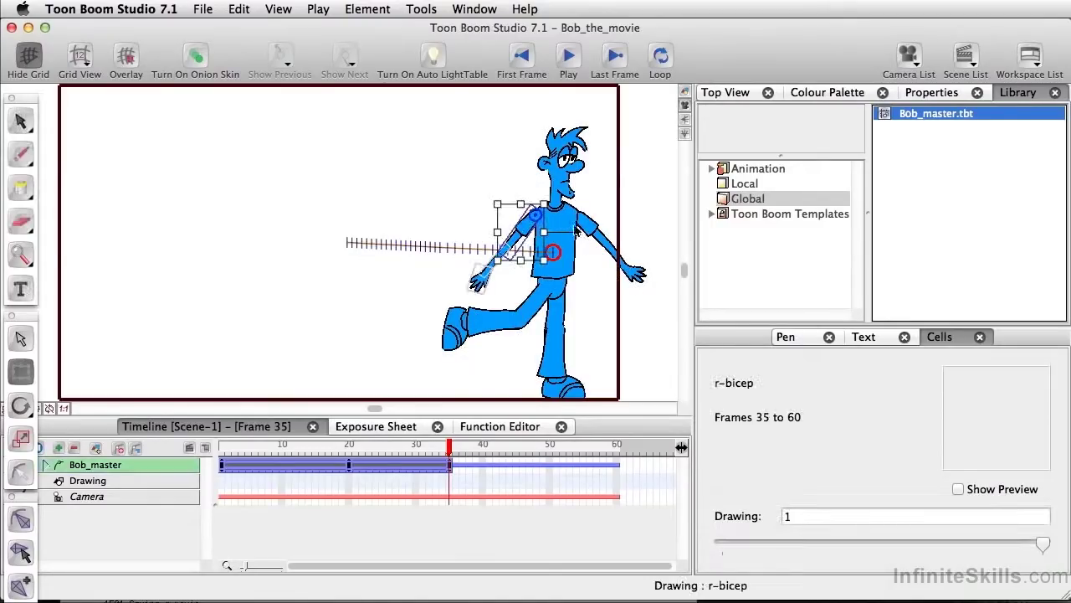
left_click_drag(580, 231, 553, 258)
left_click(593, 231)
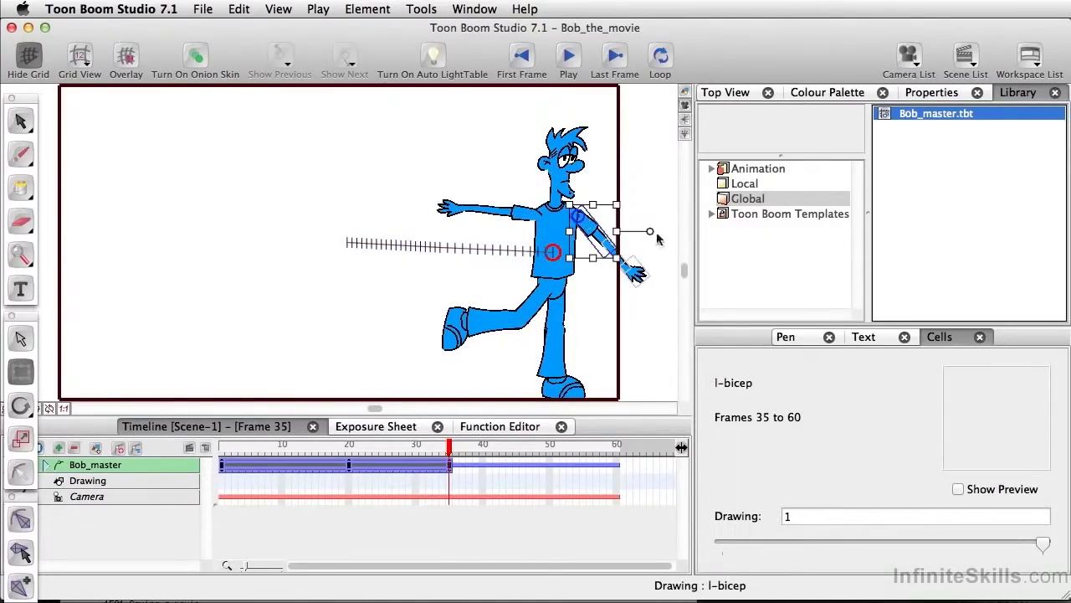
left_click_drag(658, 244, 658, 202)
left_click(594, 188)
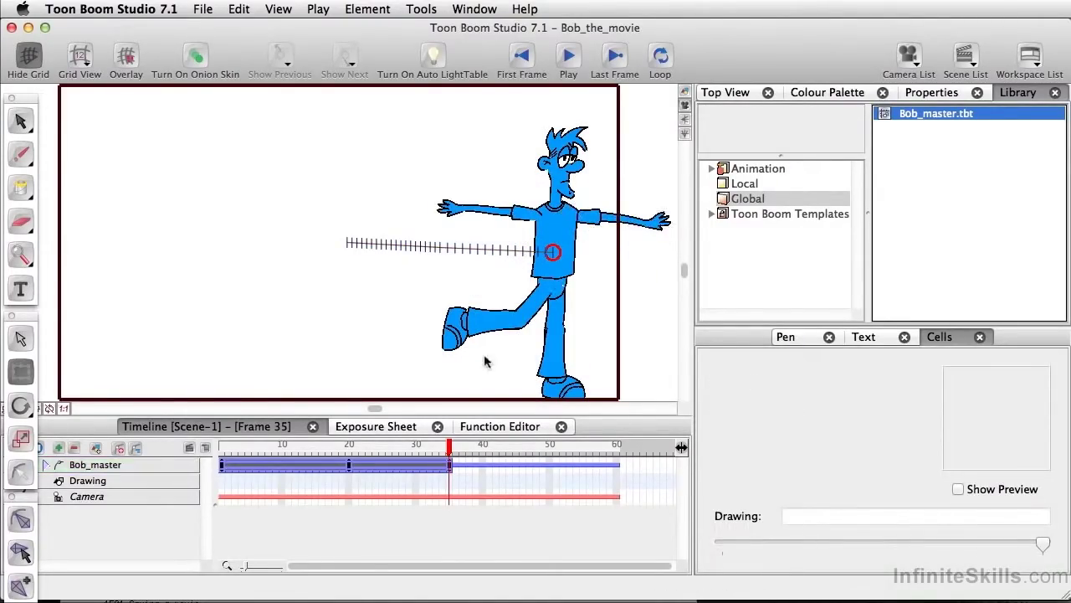
mouse_move(449, 452)
left_mouse_down()
mouse_move(222, 450)
mouse_move(450, 454)
left_mouse_up()
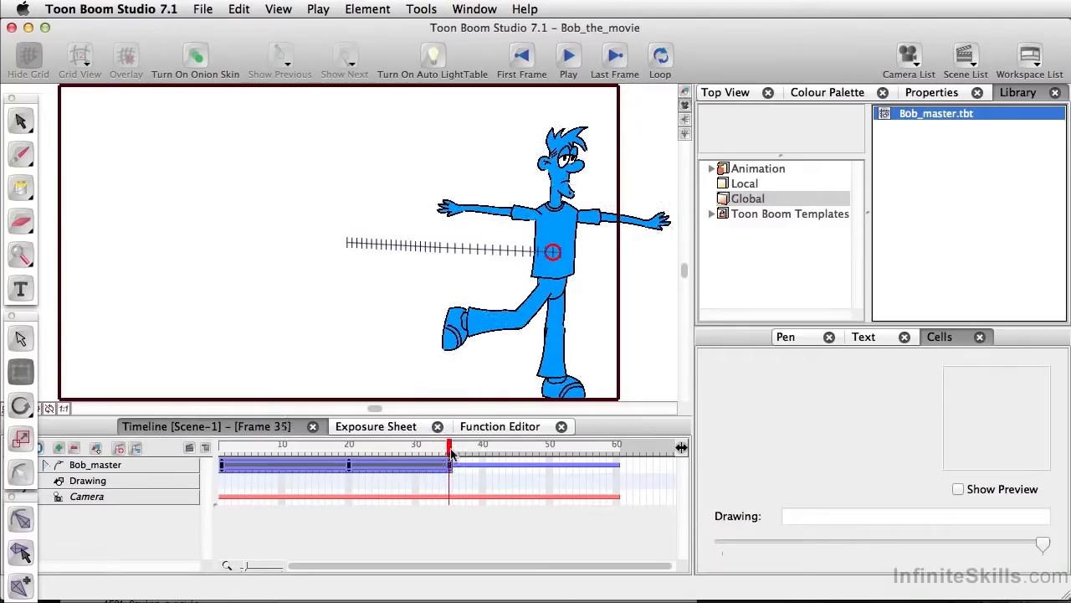